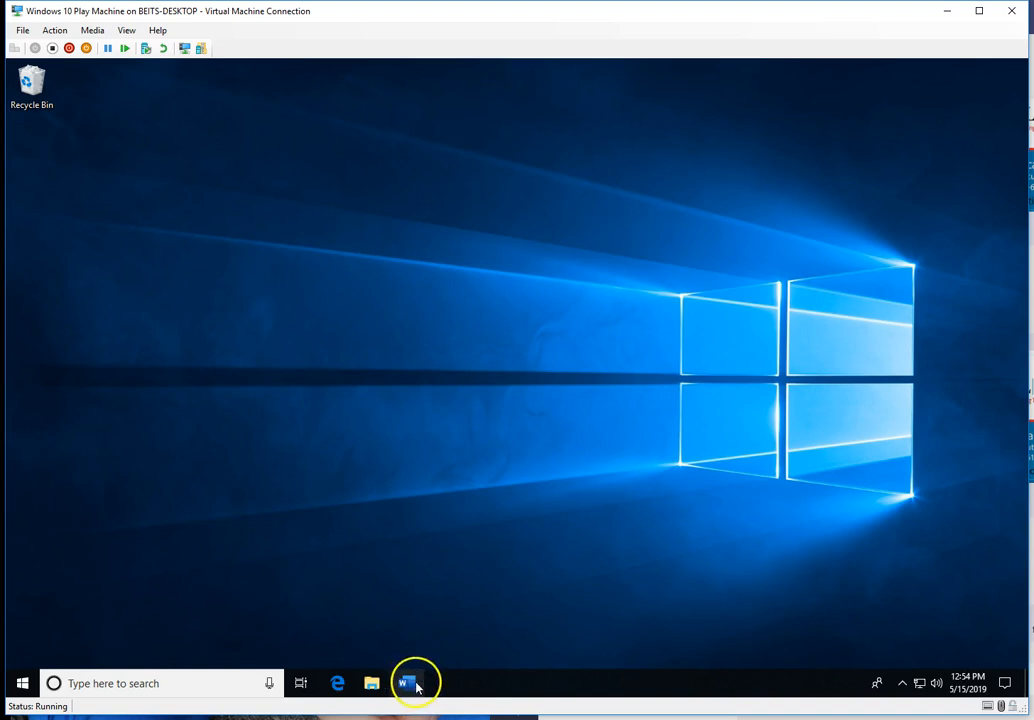
- Find Outlook with a system search and pin it to the taskbar
click(160, 683)
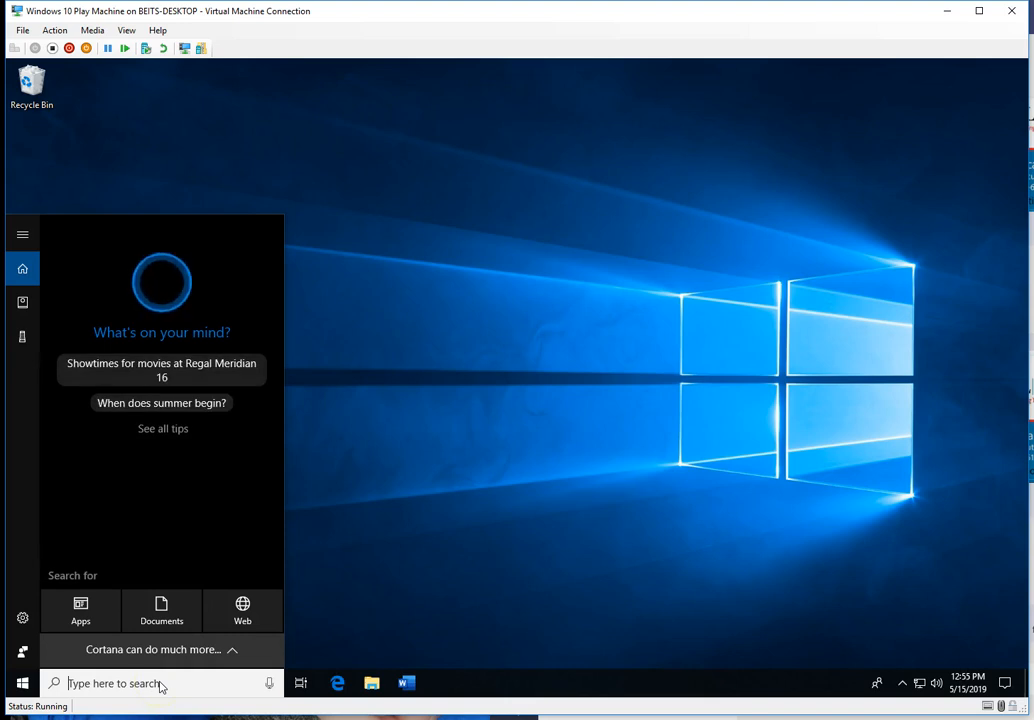
text(outlook)
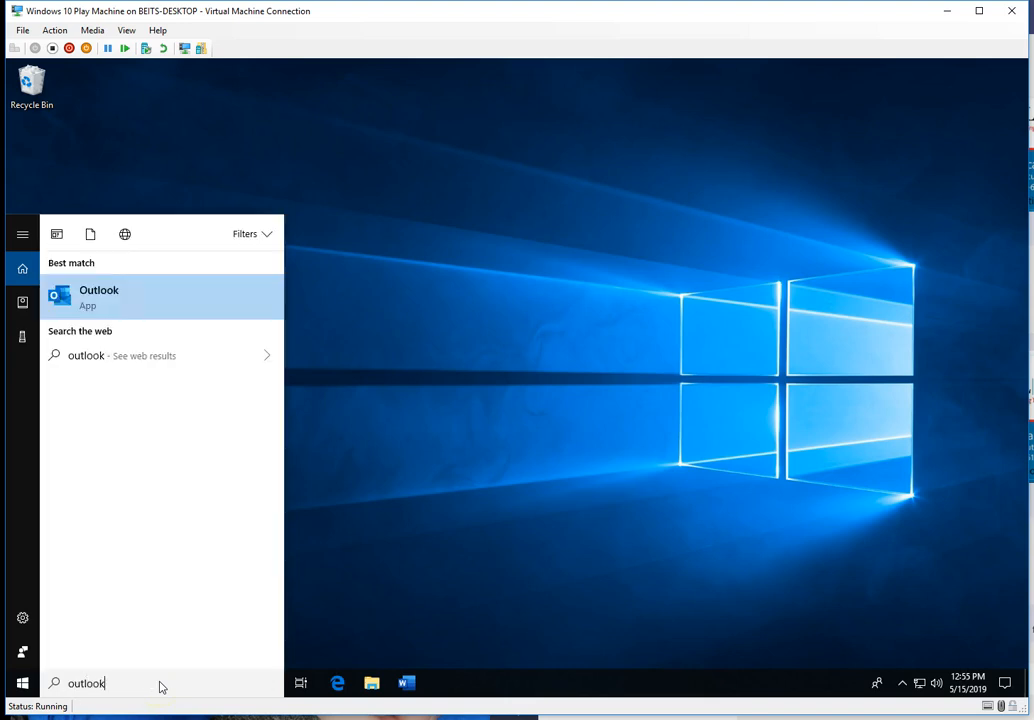
right_click(121, 302)
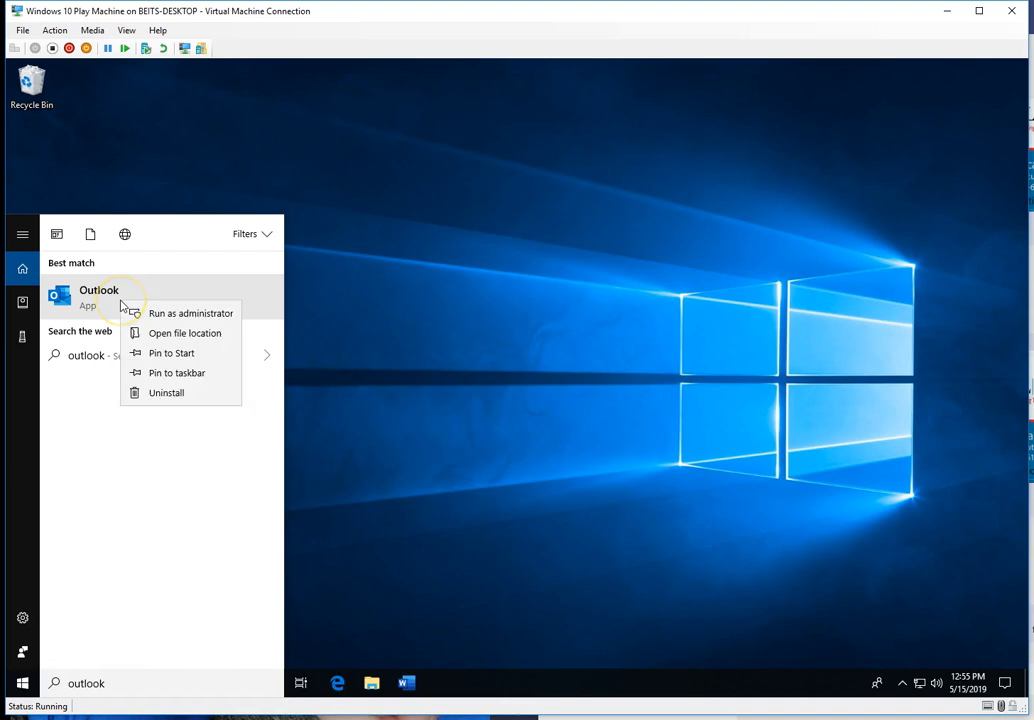
click(176, 373)
click(517, 688)
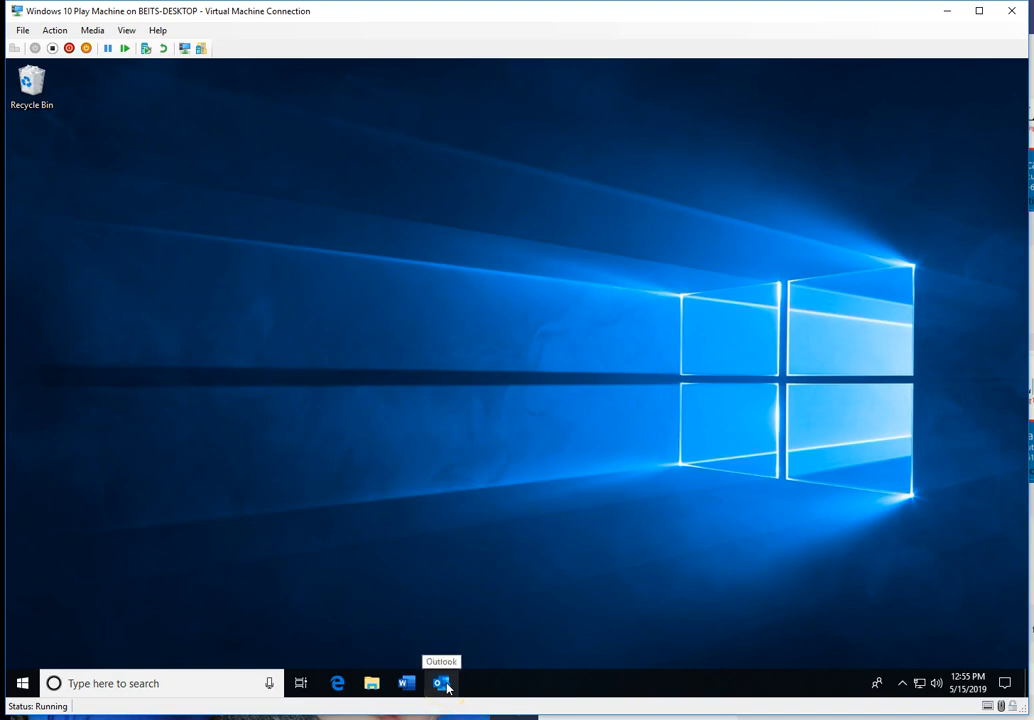
click(405, 684)
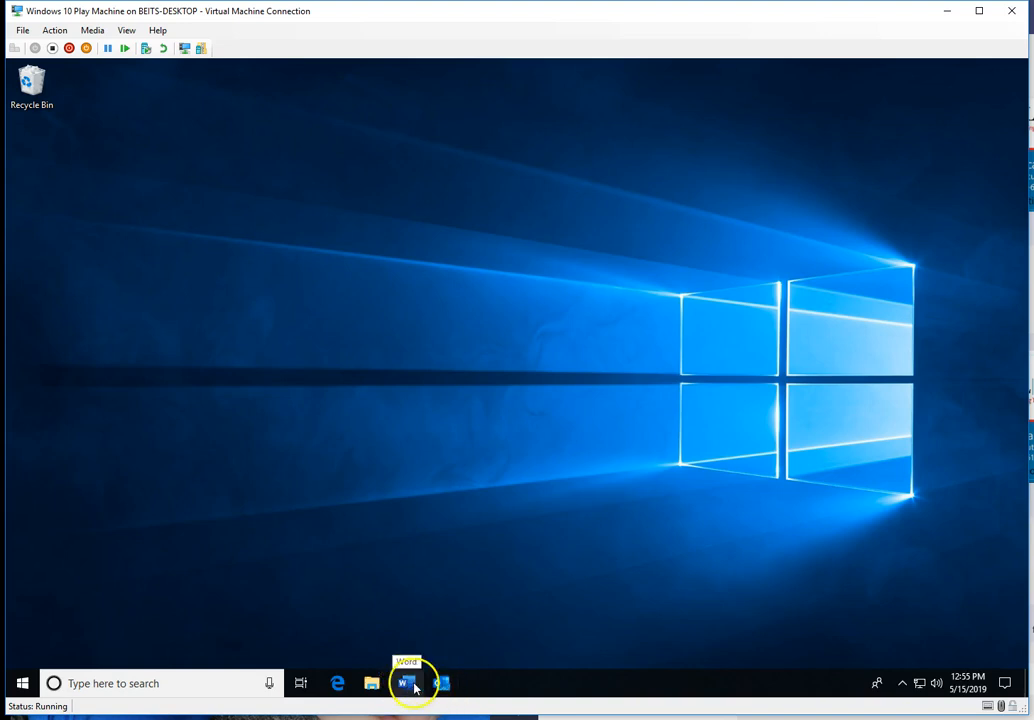
- Launch the Mail app, show the option for pinning it to the taskbar, and close Mail without pinning it
click(93, 685)
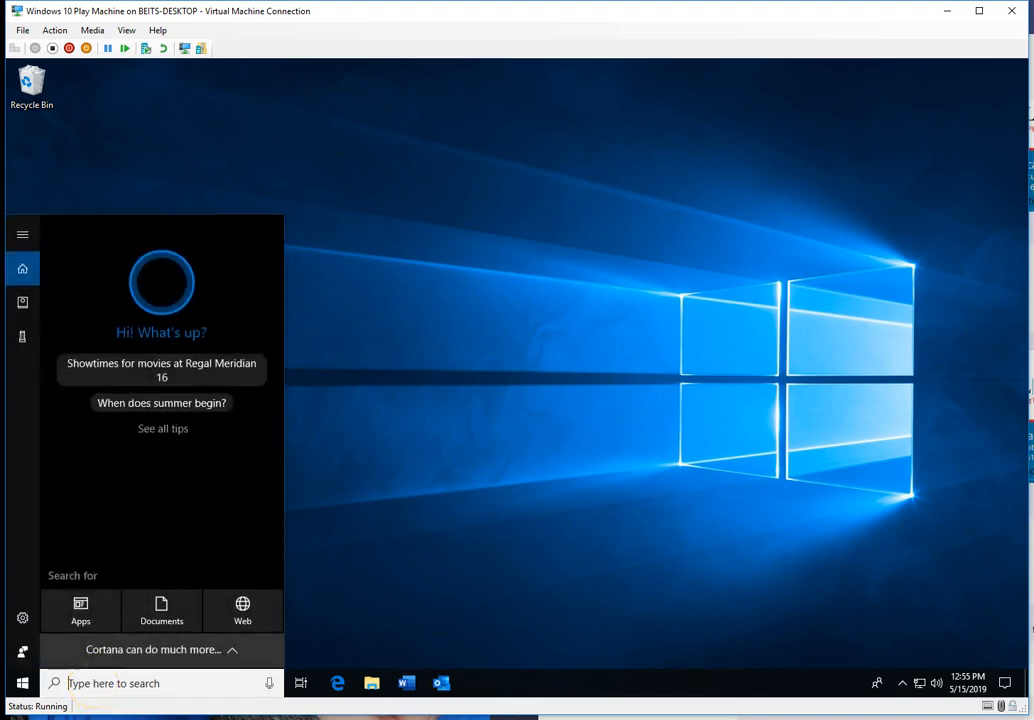
click(22, 234)
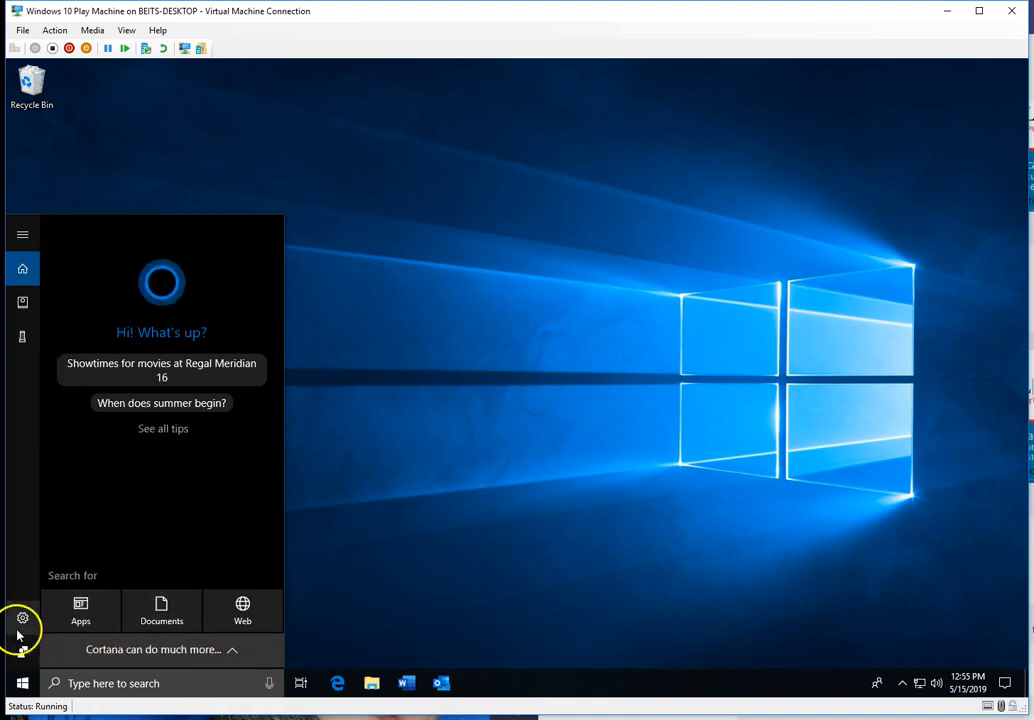
click(22, 684)
click(22, 684)
click(22, 684)
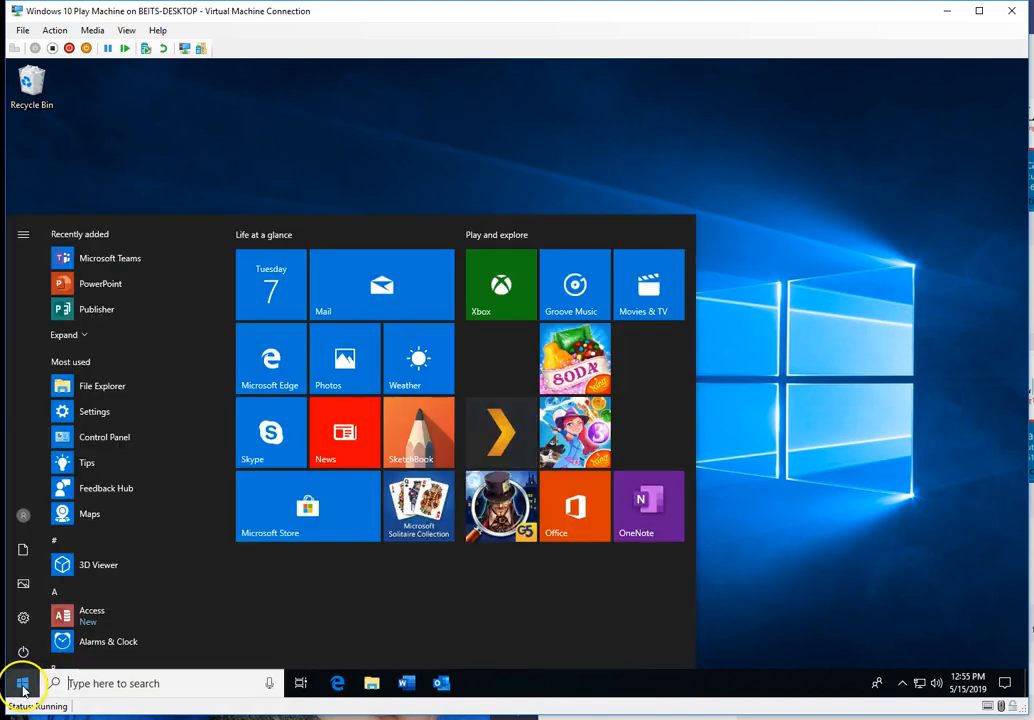
click(366, 306)
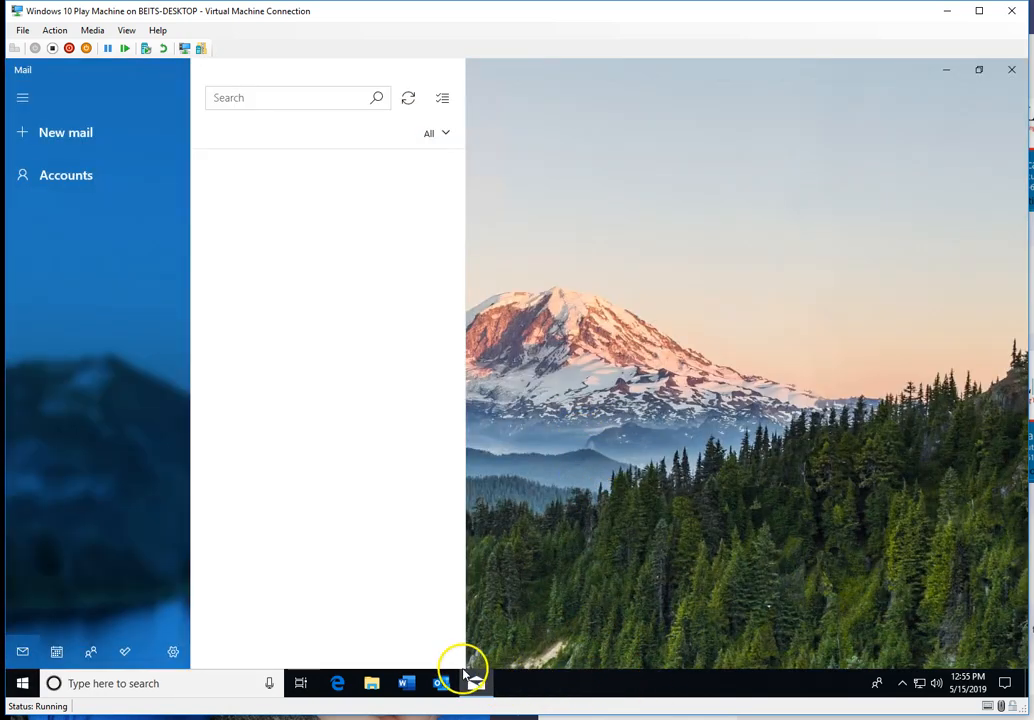
right_click(476, 684)
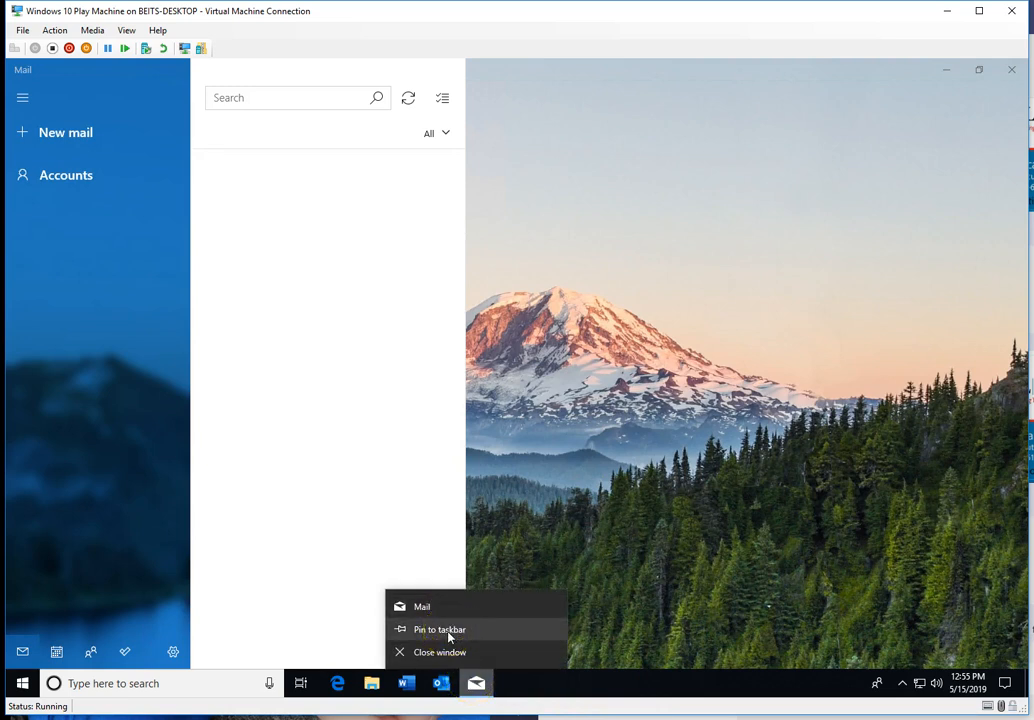
click(1011, 69)
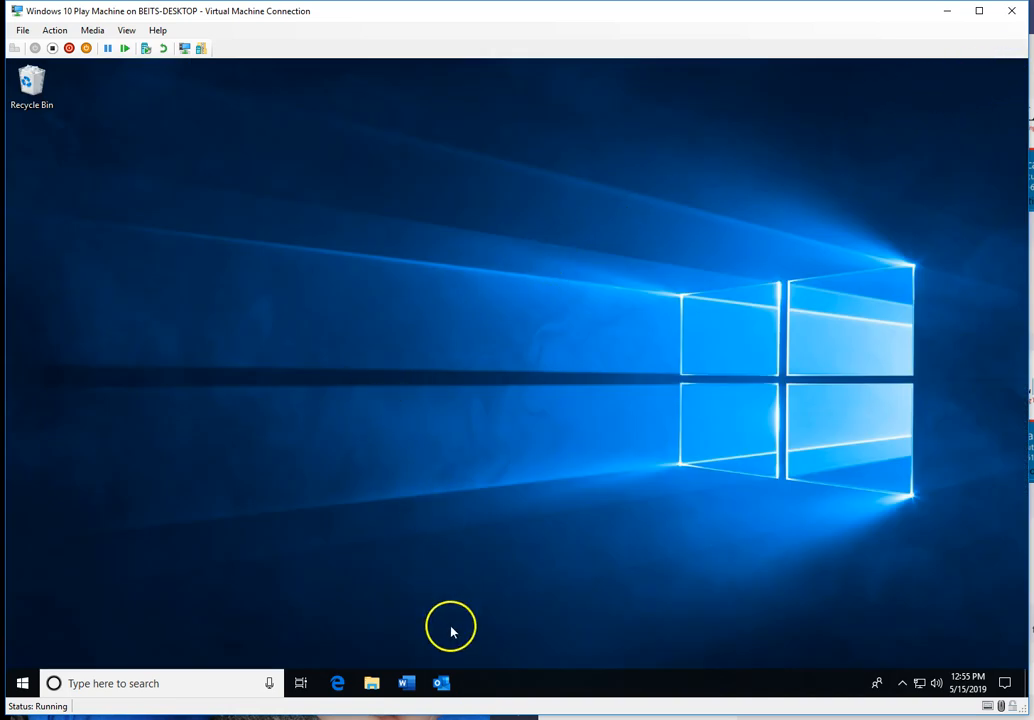
- Launch Word and create a document from the Festive party flyer template in the Flyers category
click(407, 683)
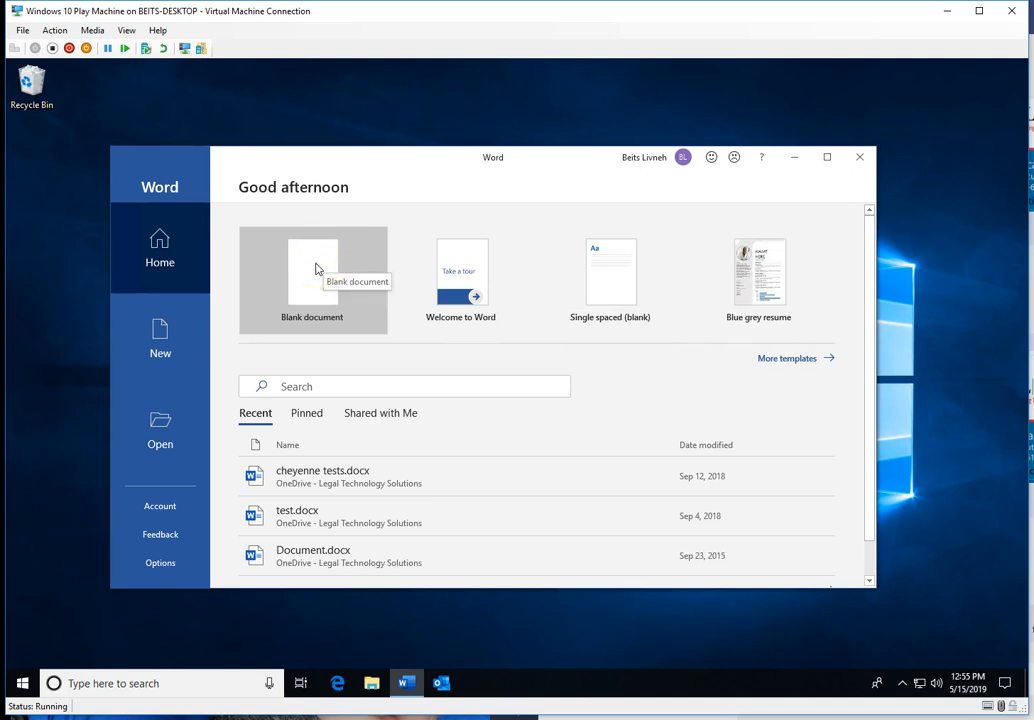
click(763, 358)
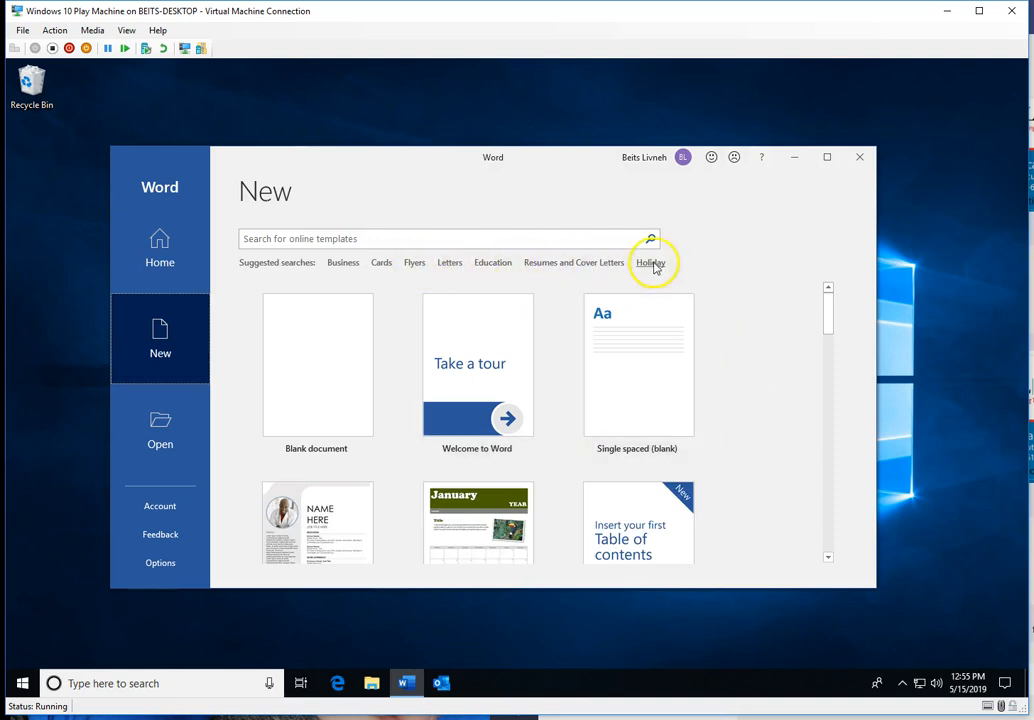
click(416, 264)
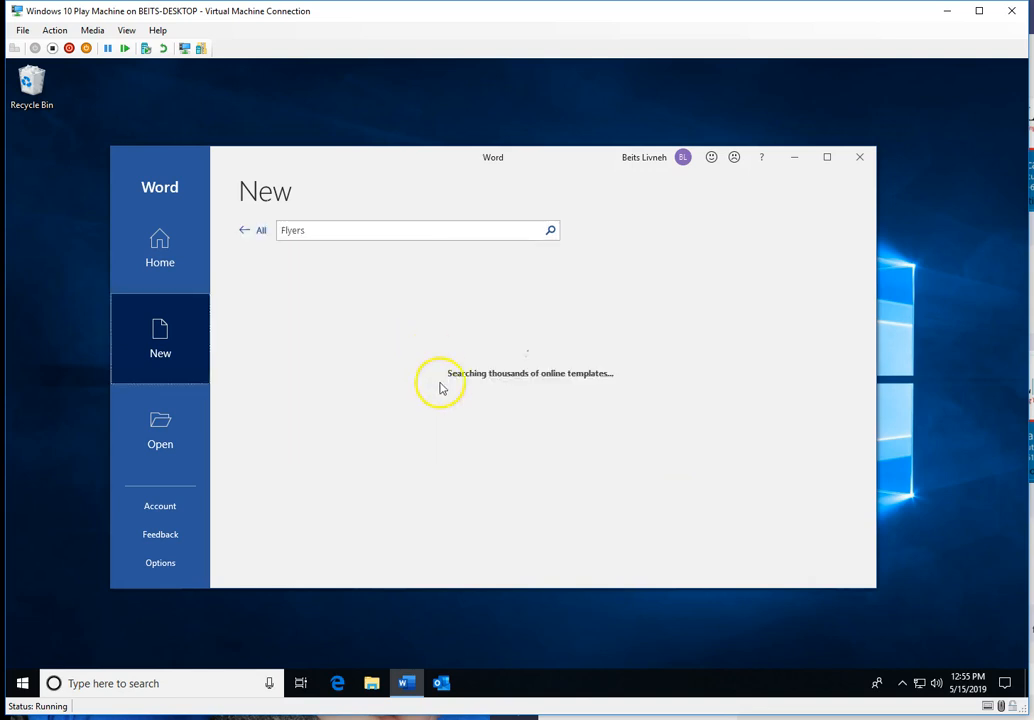
scroll(520, 428, down, 8)
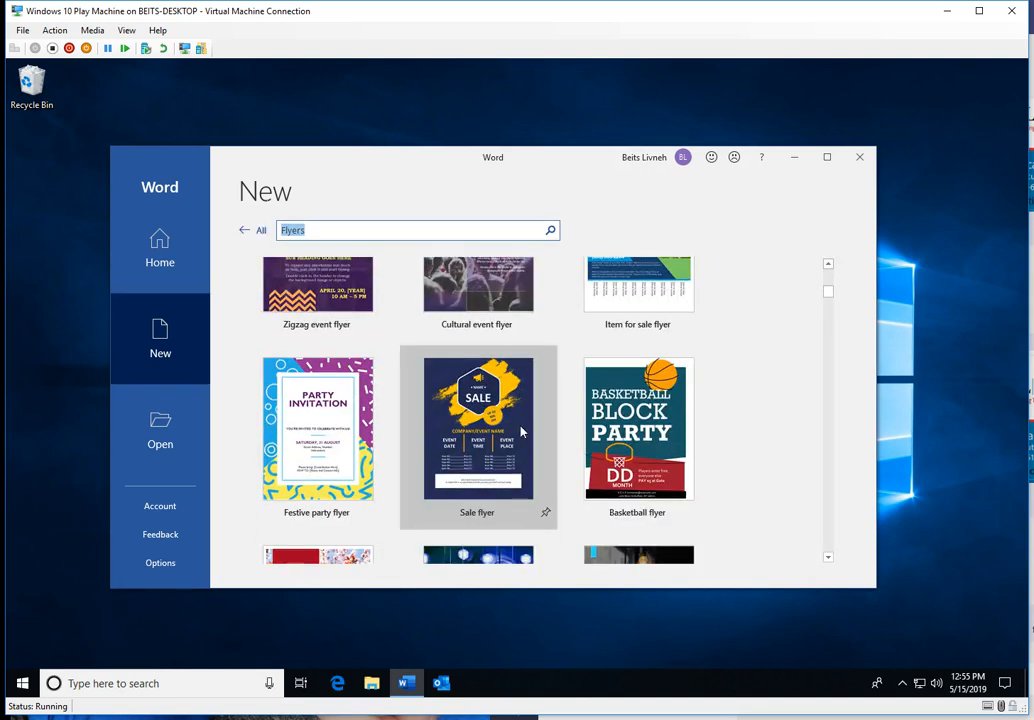
click(340, 433)
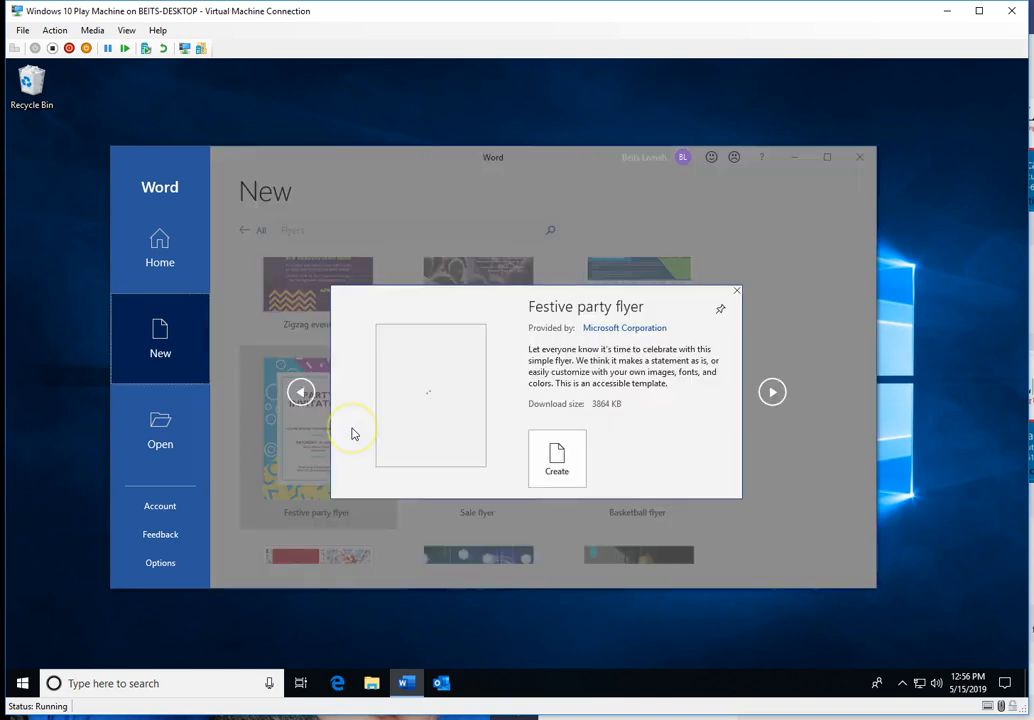
click(556, 465)
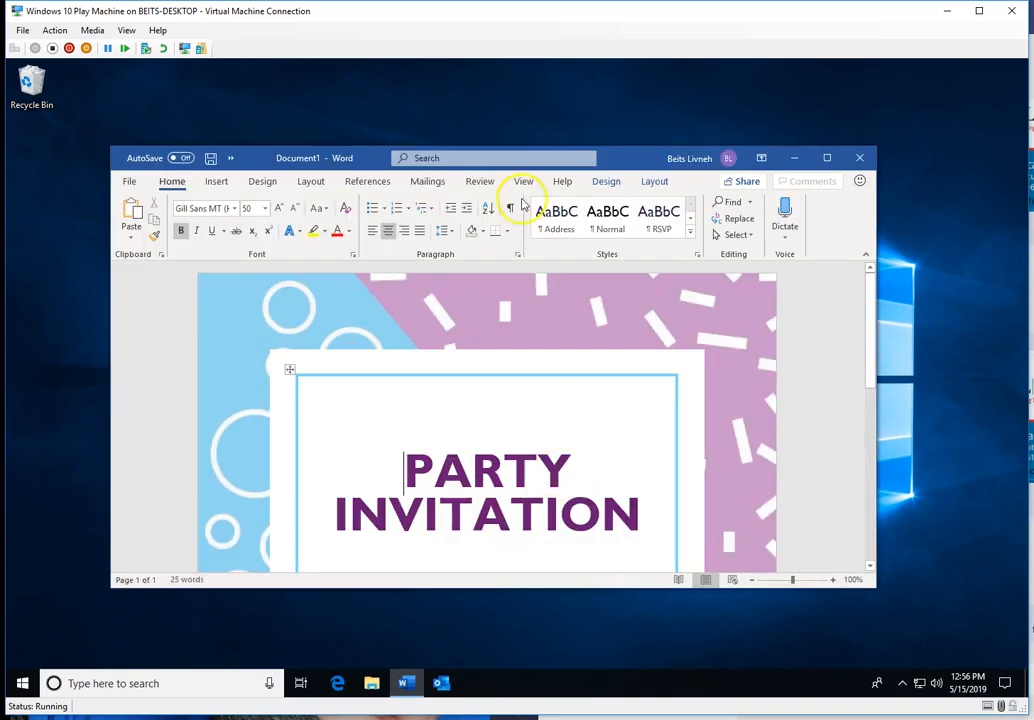
- Maximize the flyer's window and review the whole page from the title to the RSVP line
double_click(628, 162)
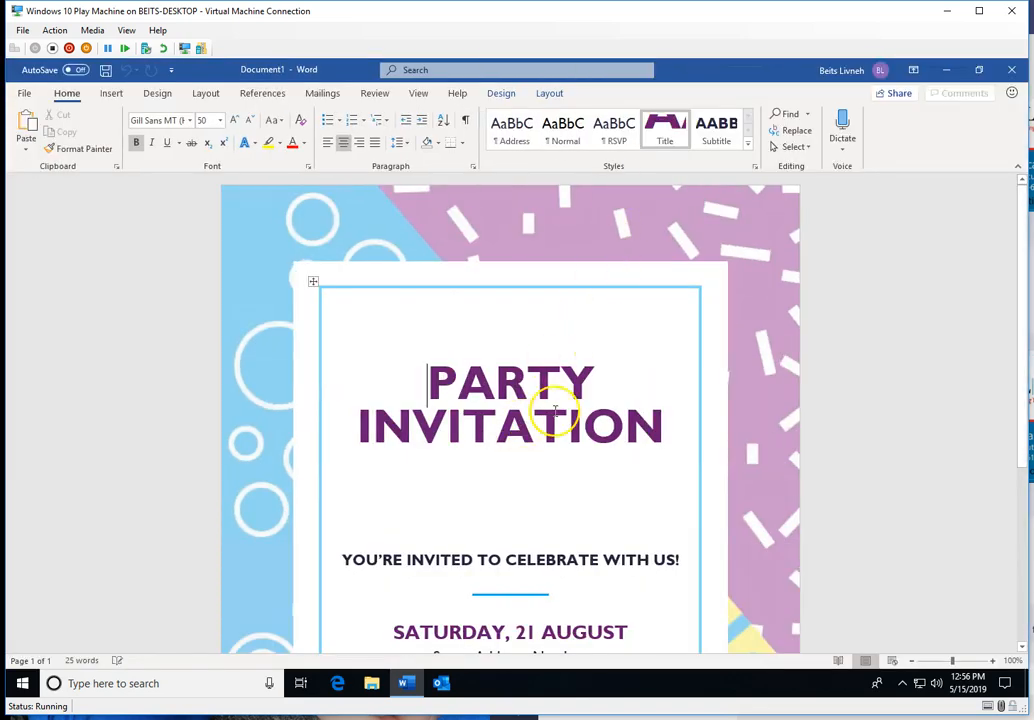
scroll(555, 410, down, 5)
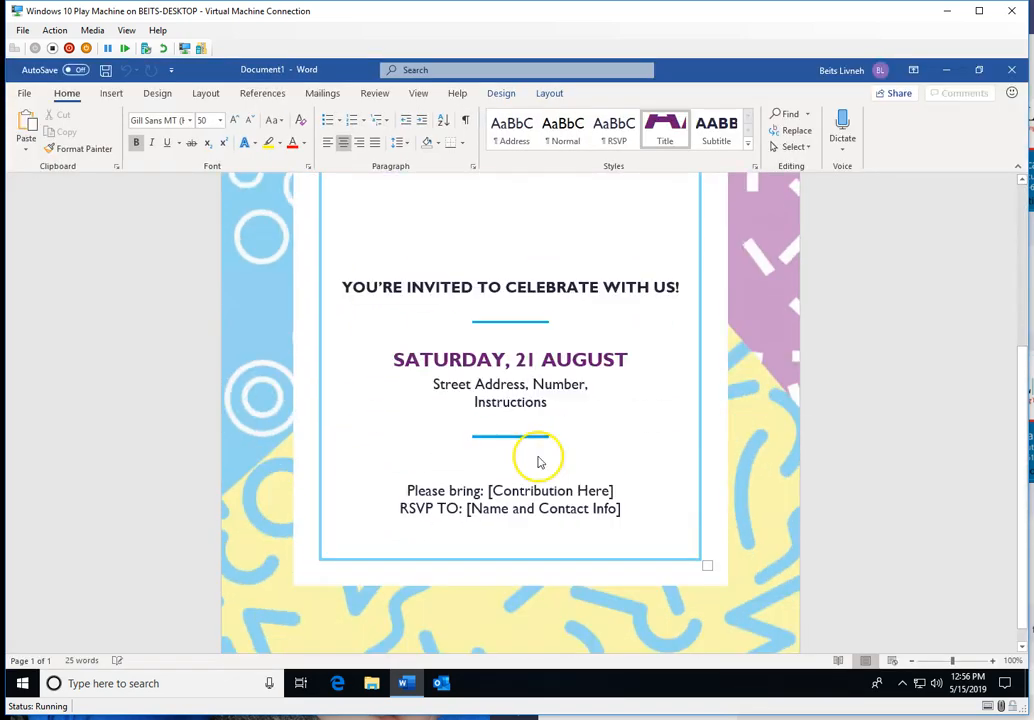
scroll(538, 462, up, 5)
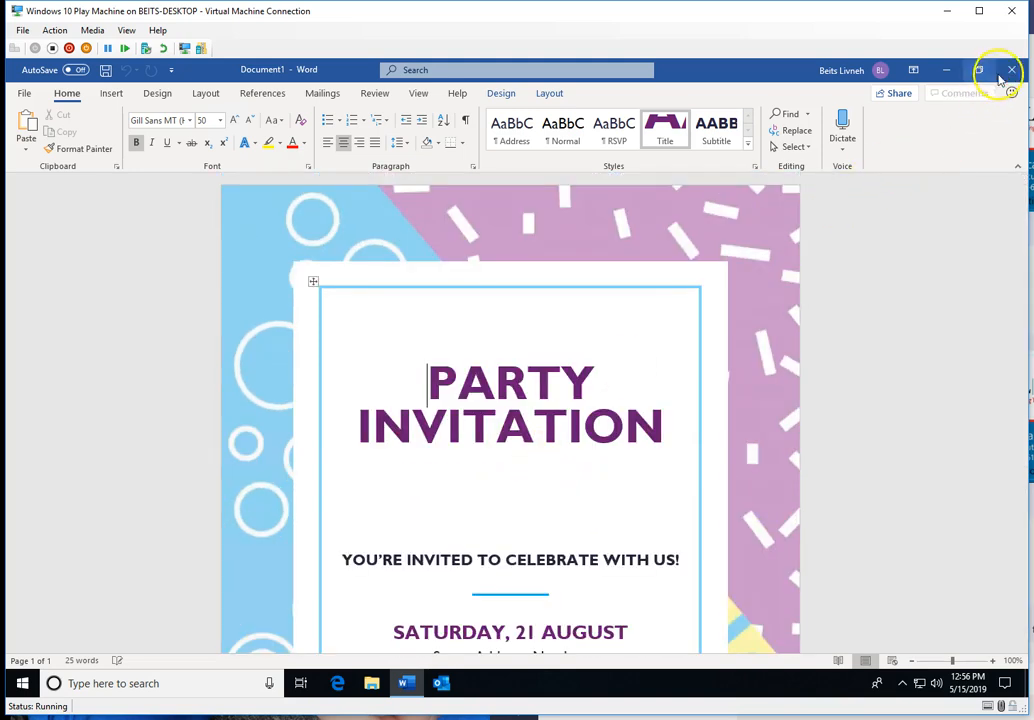
- Alternate the flyer's window between maximized and restored size, leaving it restored and moved toward the upper left of the desktop
double_click(783, 70)
drag(651, 156, 622, 124)
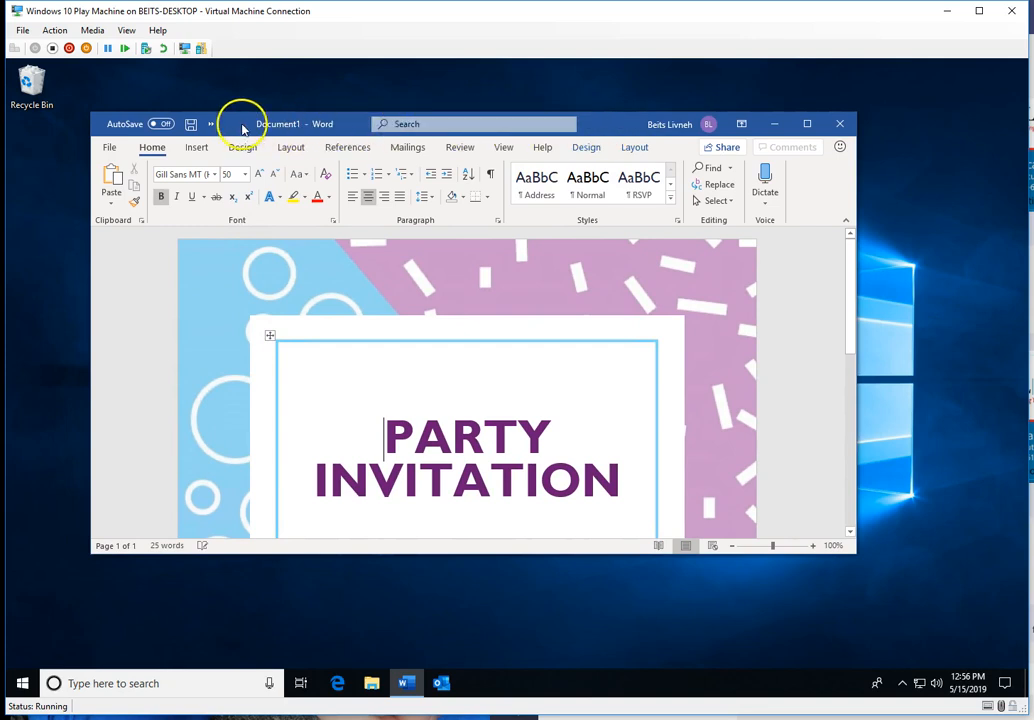
double_click(632, 122)
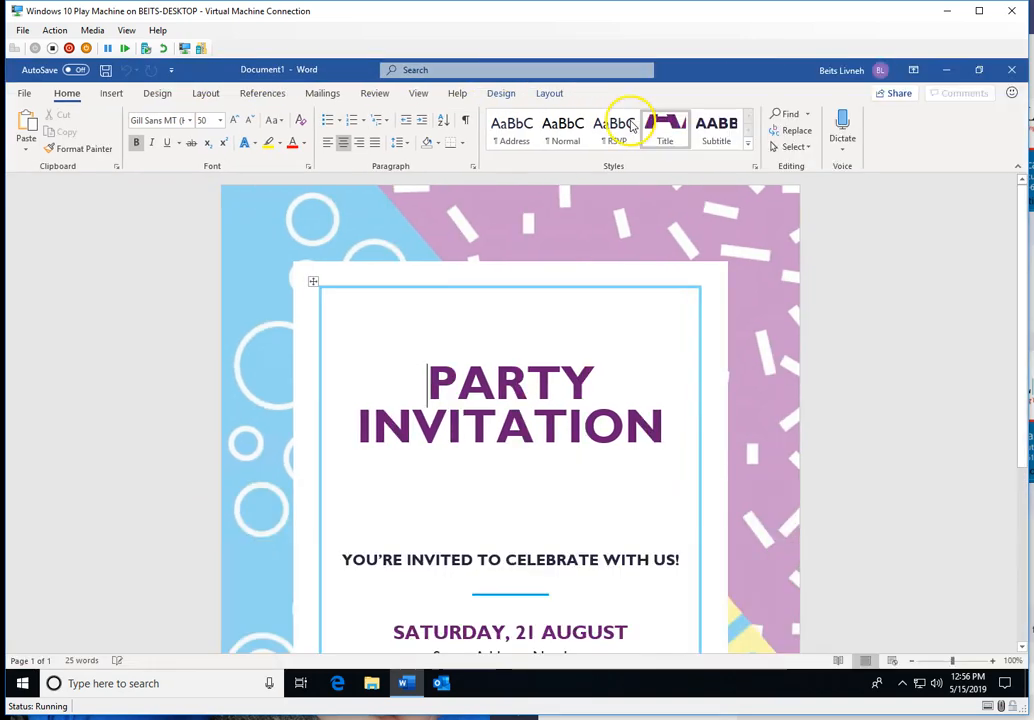
double_click(760, 74)
drag(635, 125, 576, 141)
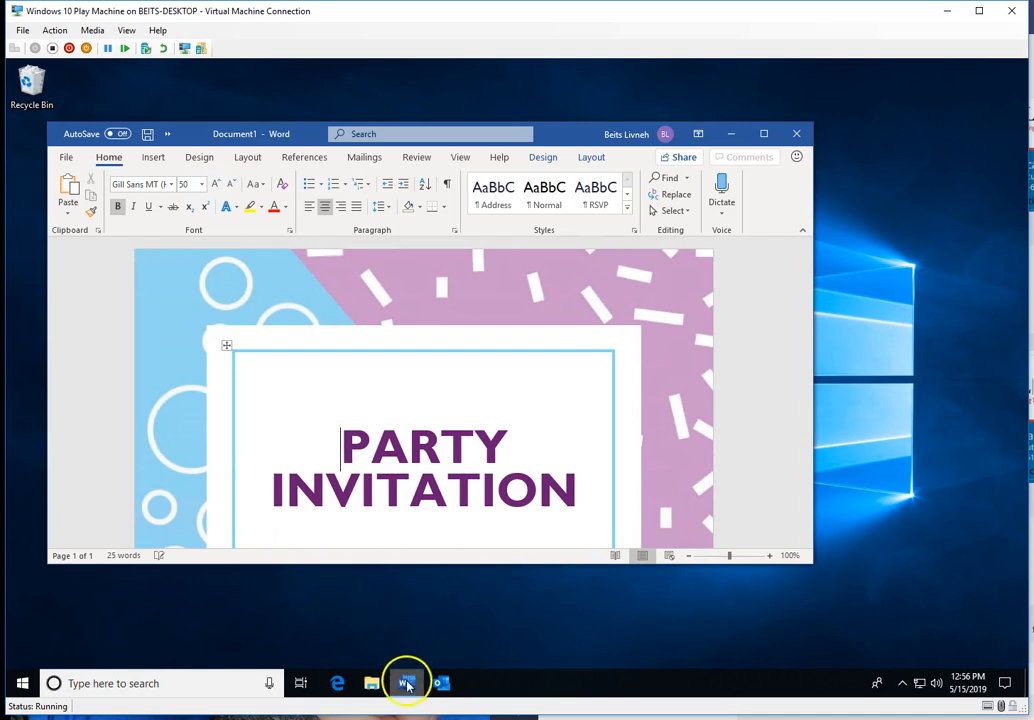
- Open a second Word window, move it partly clear of the flyer, and create a blank document in it
mouse_move(408, 687)
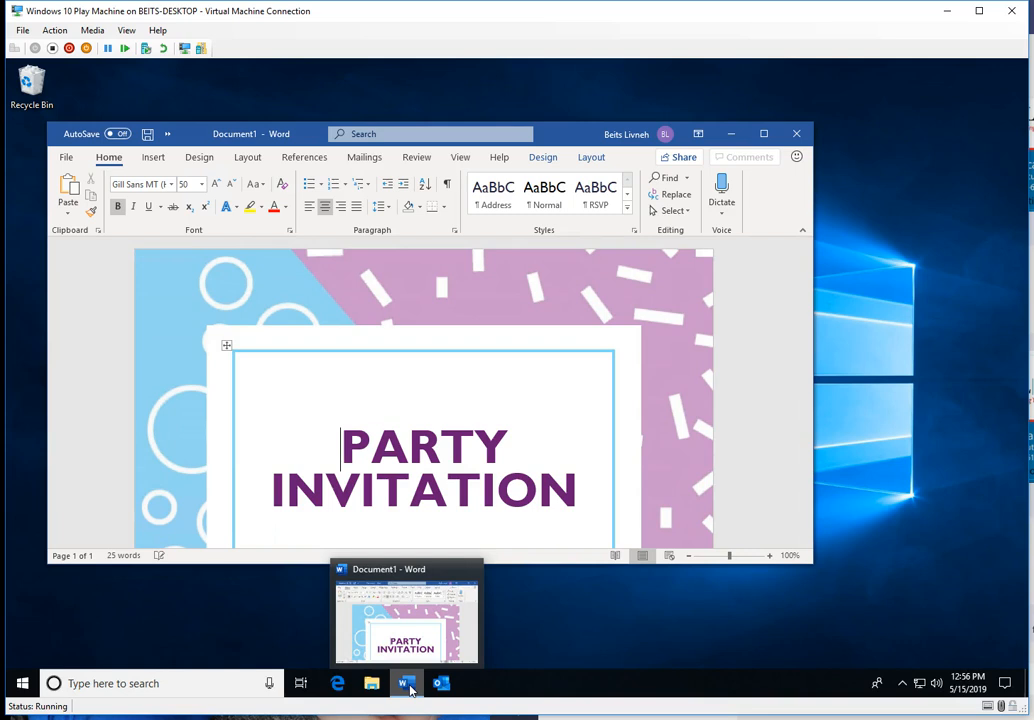
middle_click(408, 687)
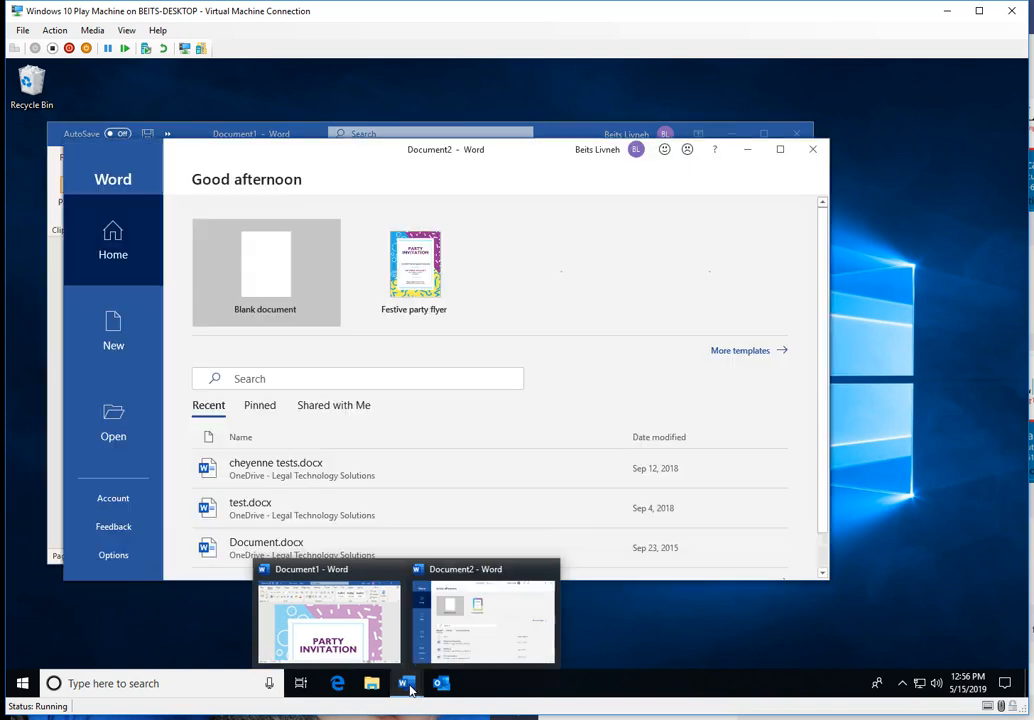
drag(437, 148, 545, 186)
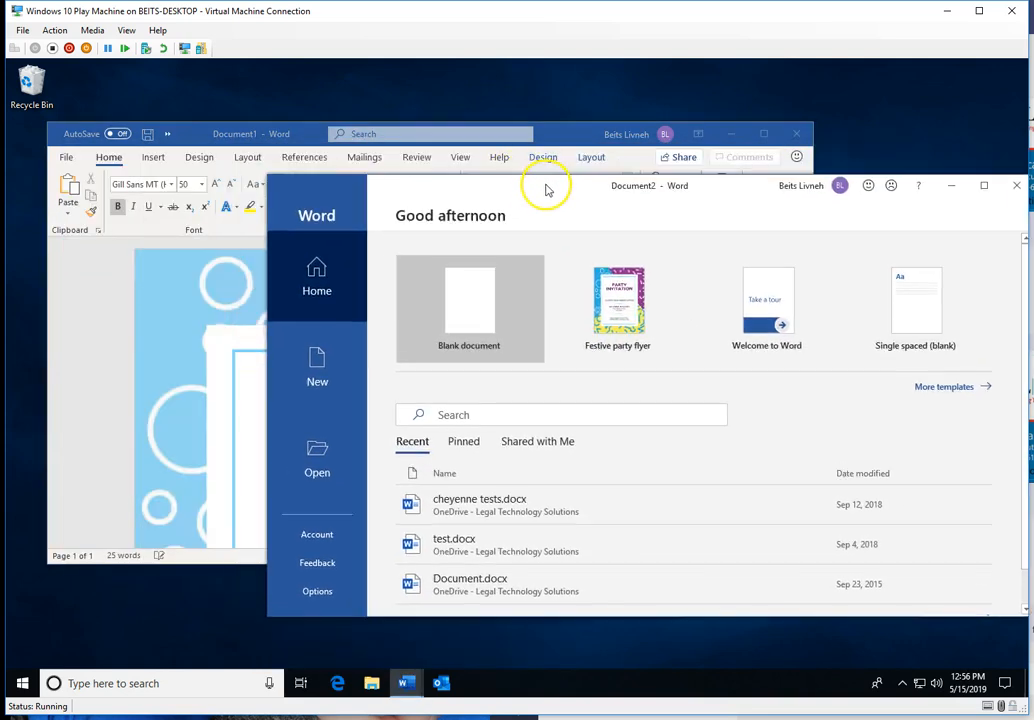
click(474, 318)
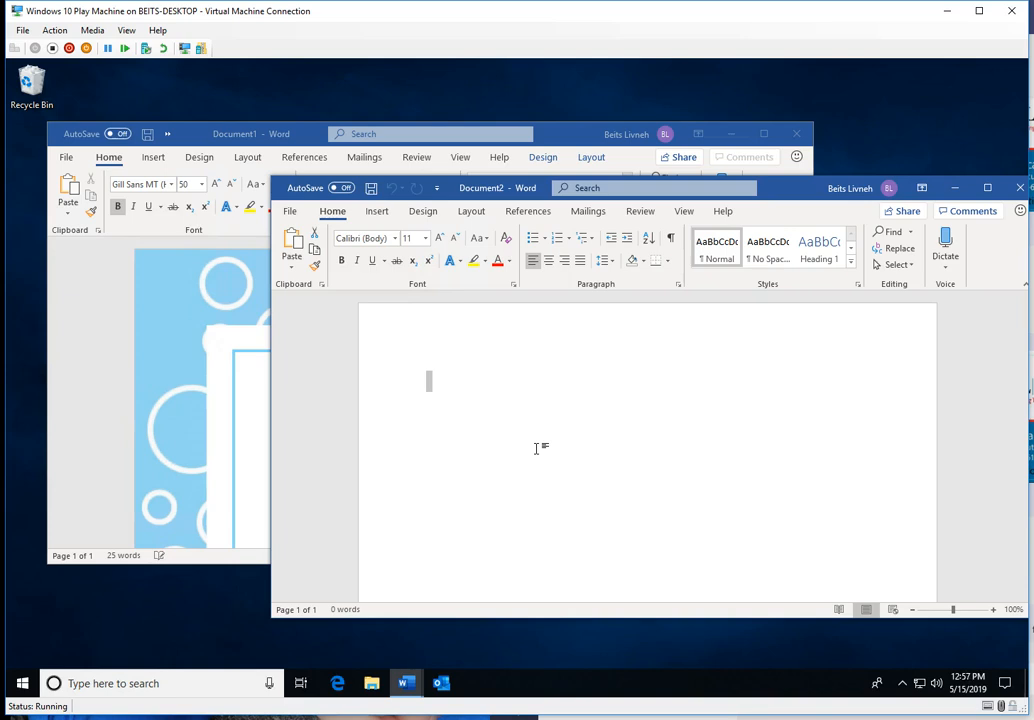
- Arrange the documents side by side, with the blank document in the right half of the screen and the flyer in the left half
key(super+Right)
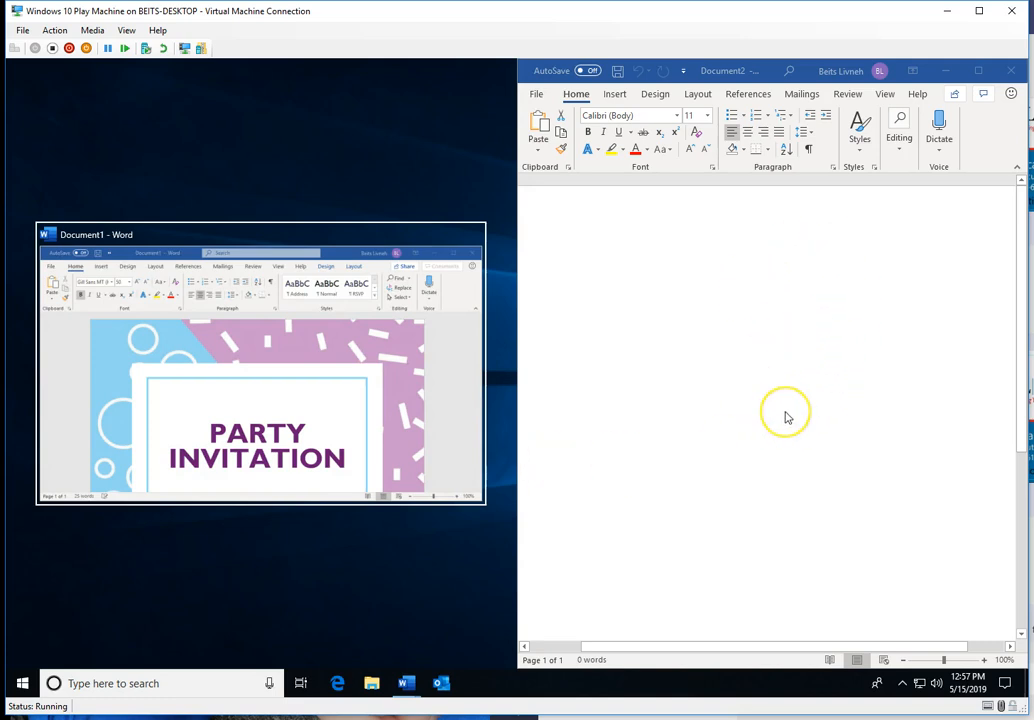
mouse_move(297, 238)
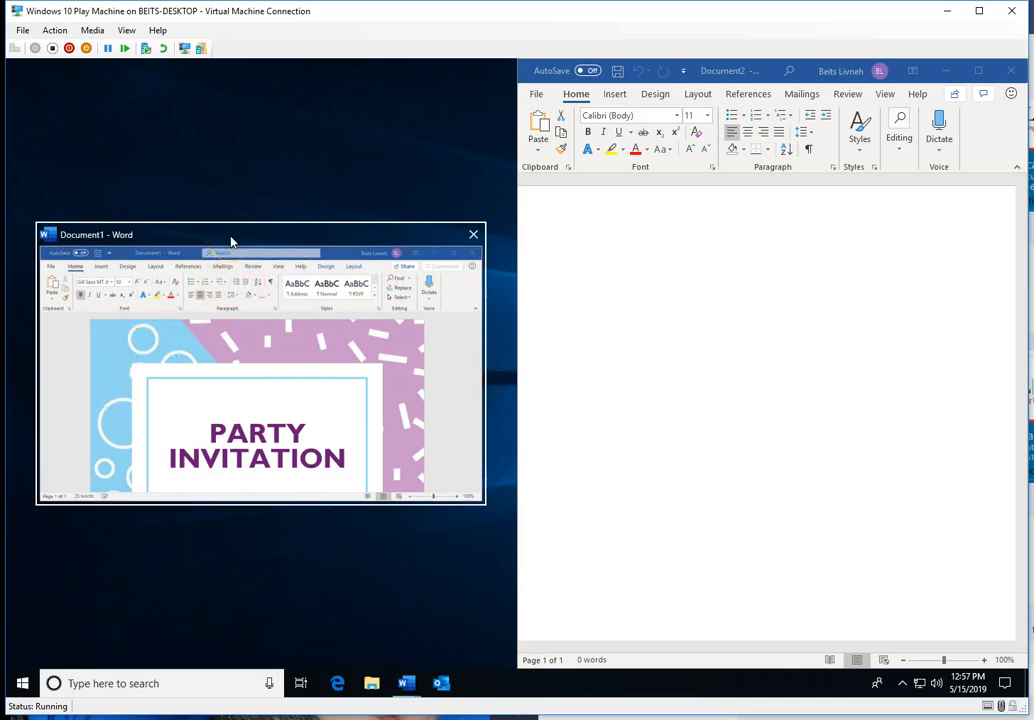
click(277, 396)
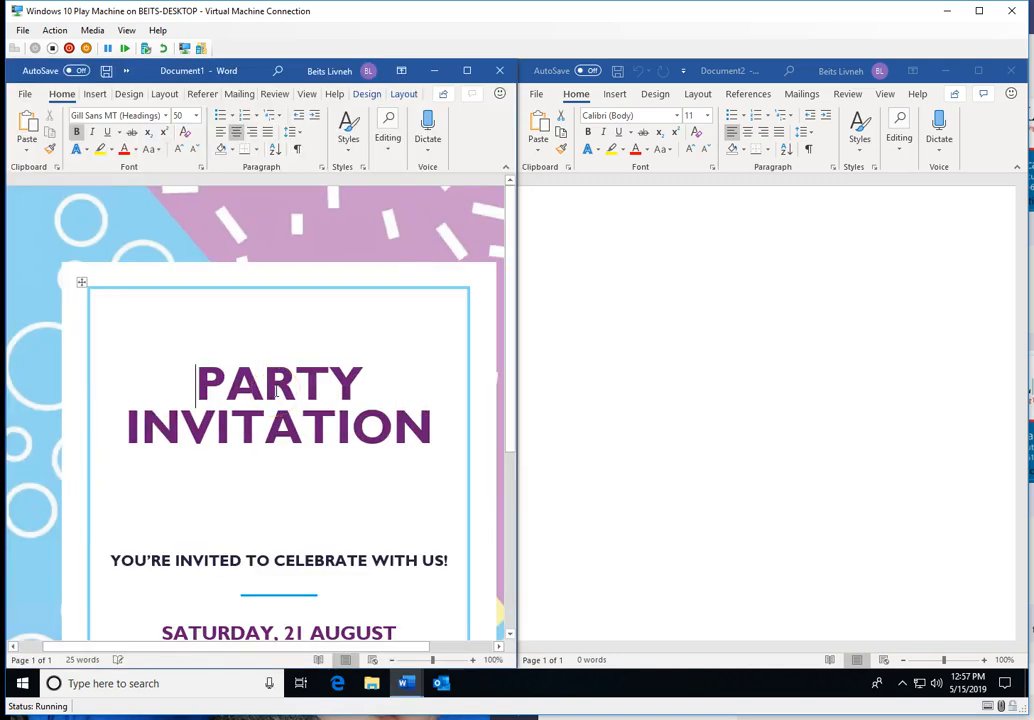
- Return both snapped Word windows to their previous floating size and position
double_click(303, 70)
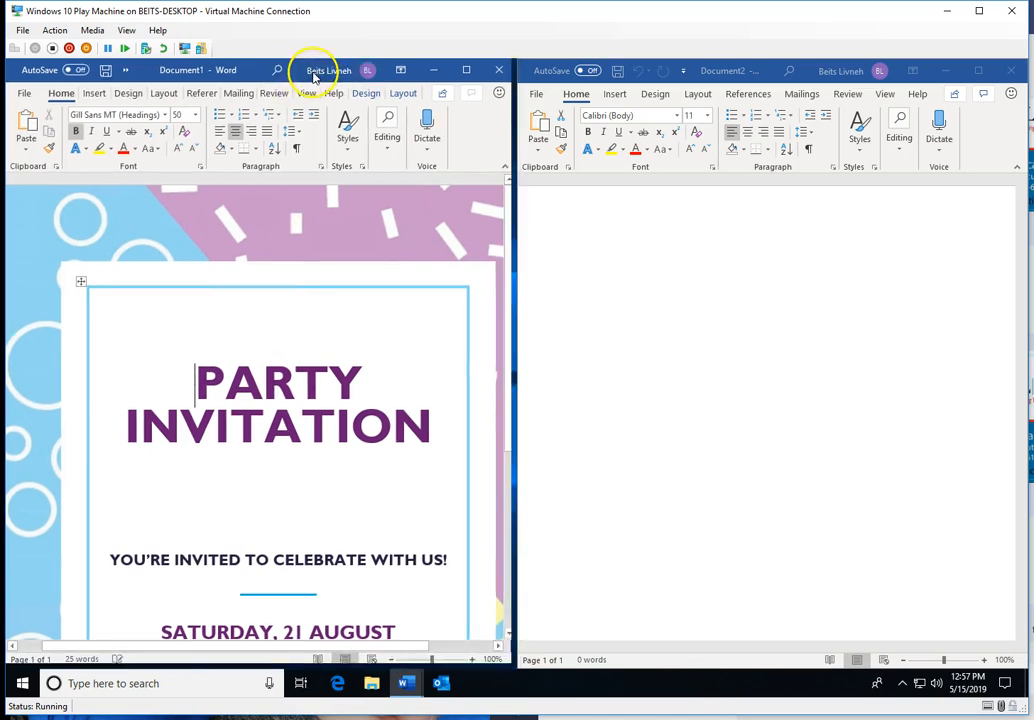
double_click(295, 76)
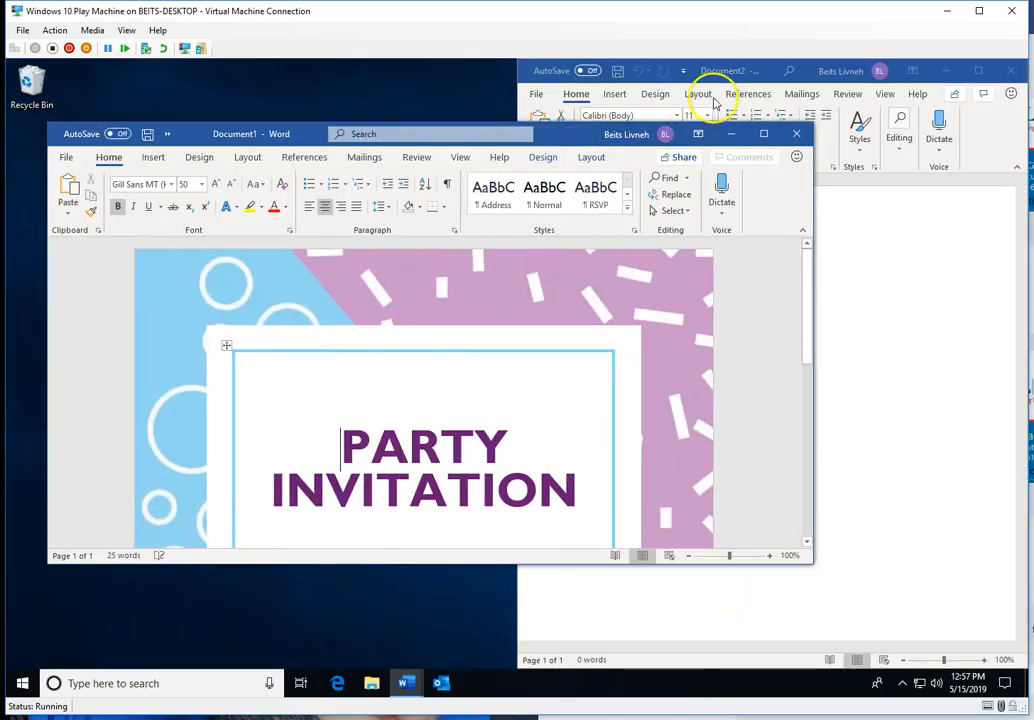
double_click(733, 82)
double_click(732, 81)
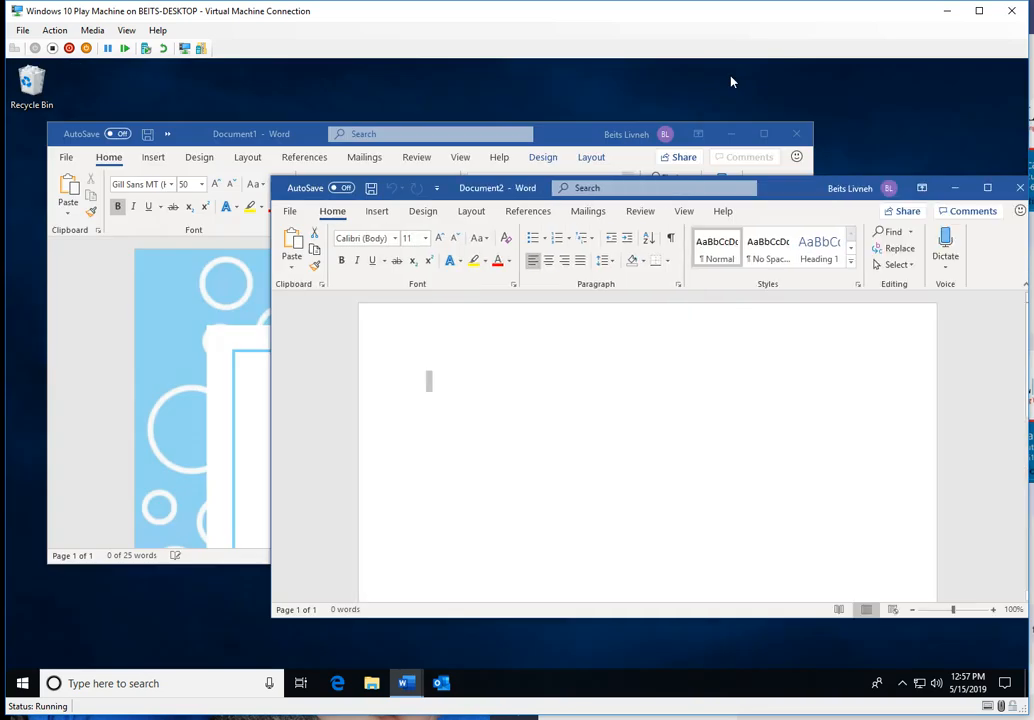
- Snap the blank Document2 window to the right half of the screen and the party flyer to the left half
drag(790, 194, 733, 227)
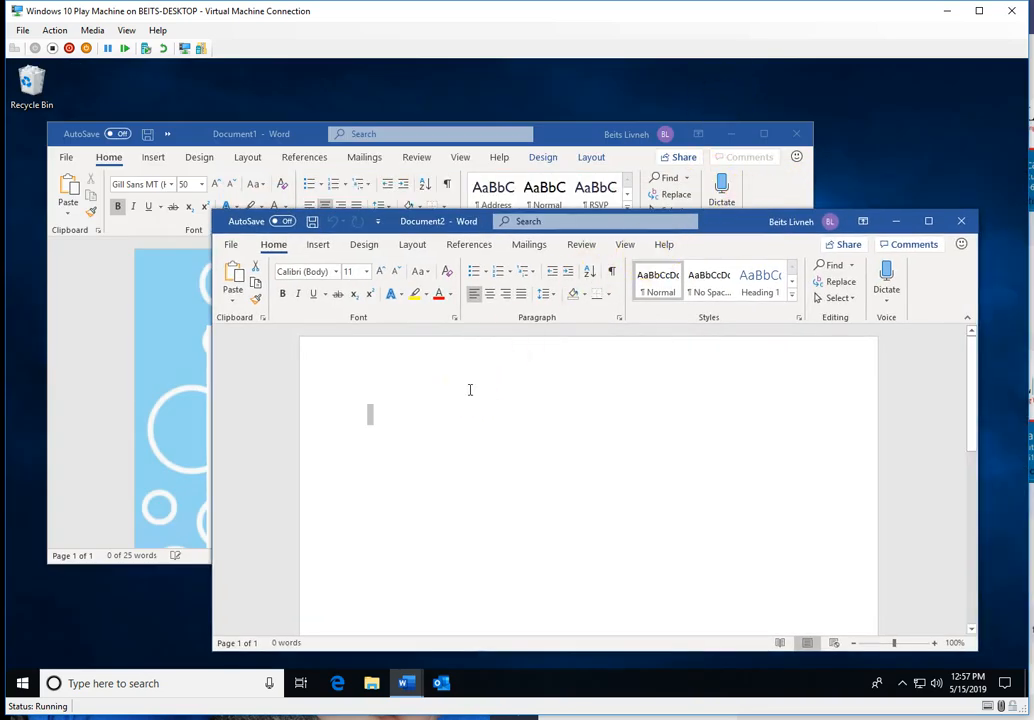
key(super+Right)
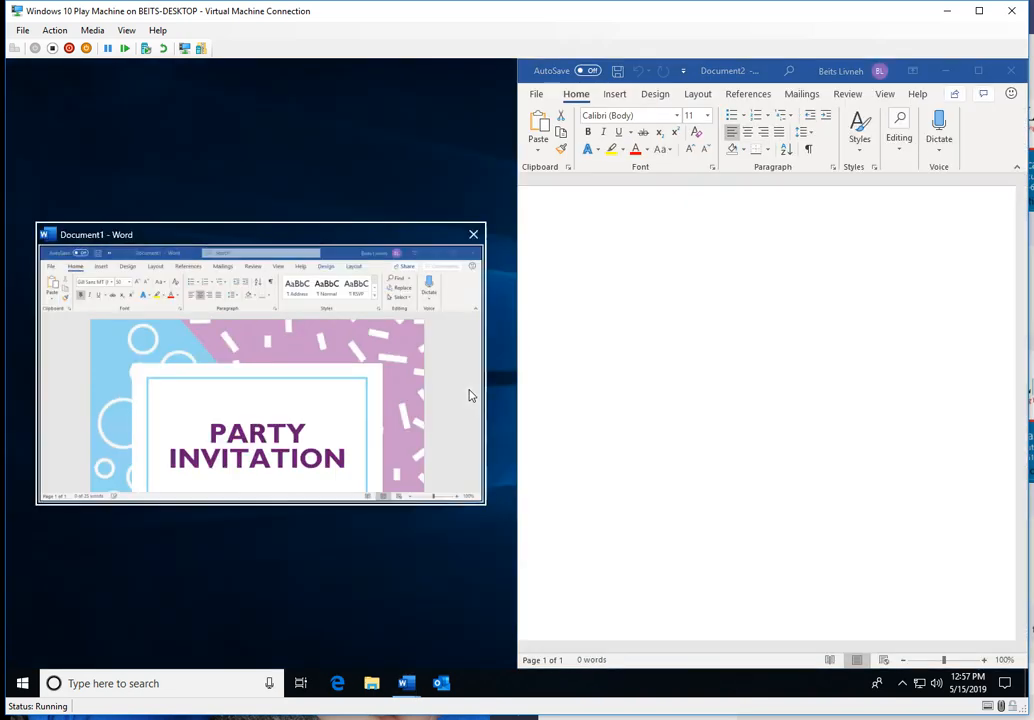
click(660, 490)
drag(307, 131, 441, 185)
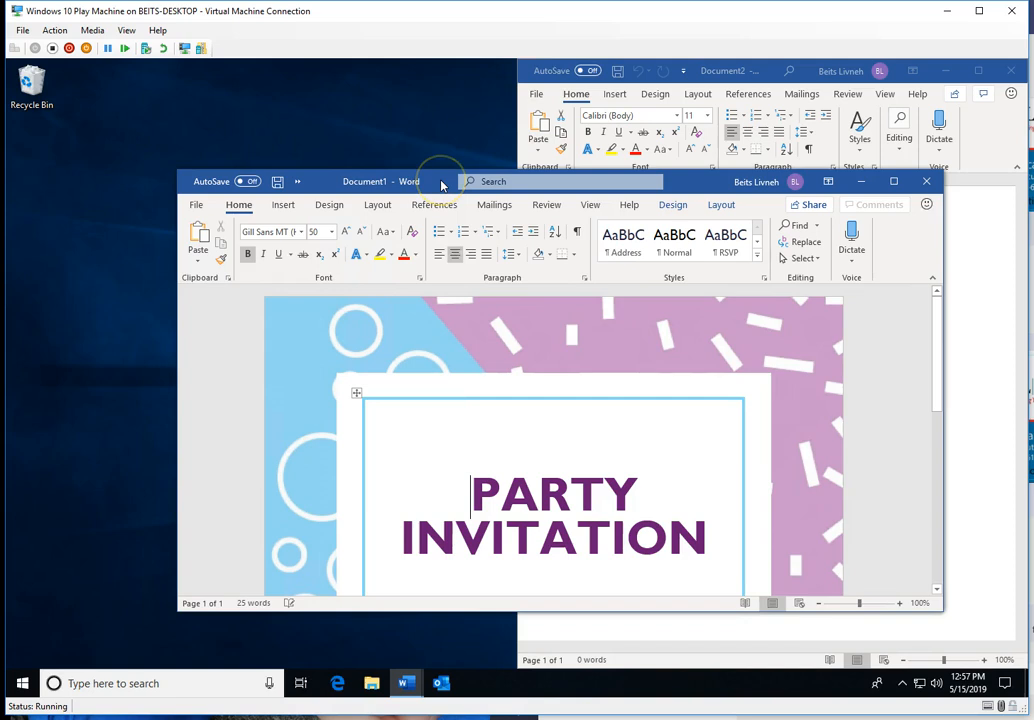
key(super+Left)
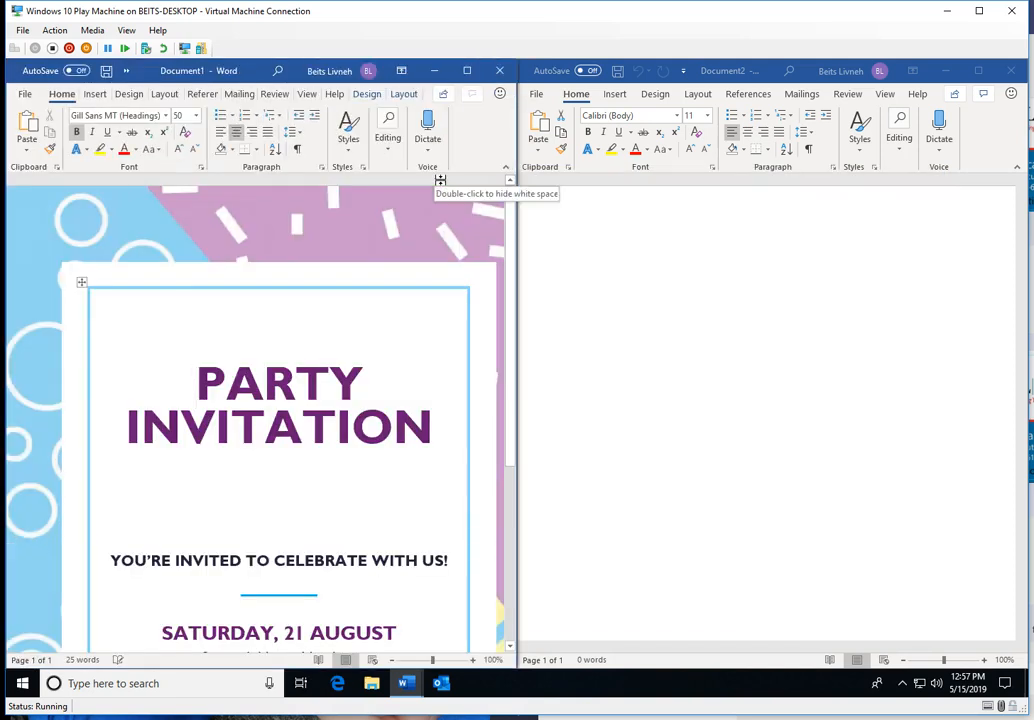
- Open two more Word windows, creating a blank document from the first and a Festive party flyer from the second
click(410, 687)
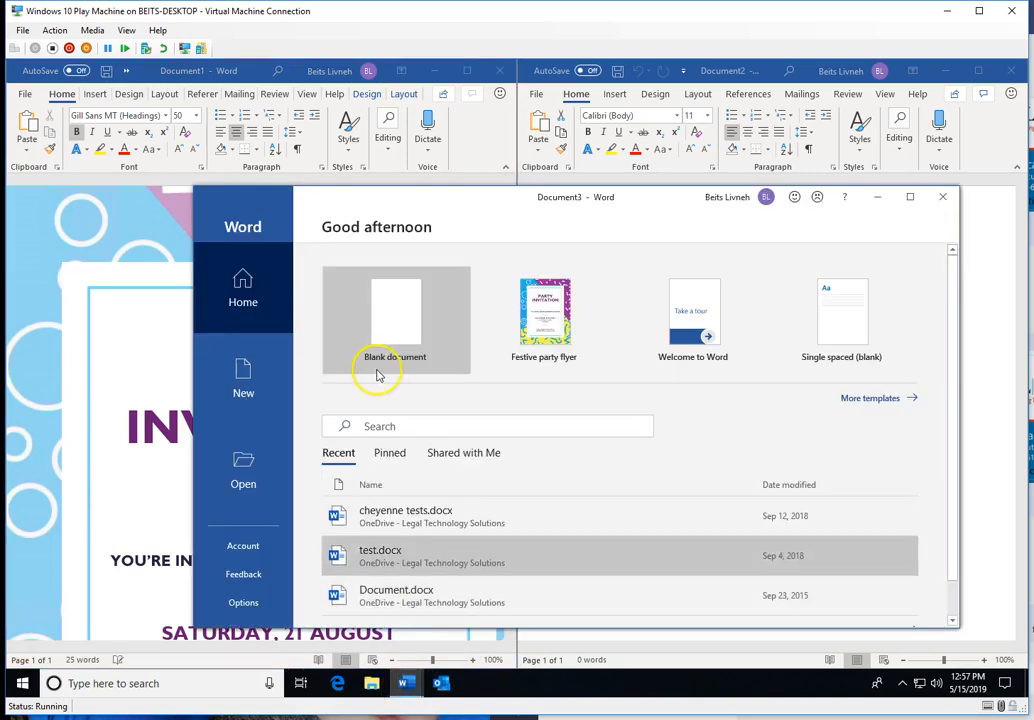
click(369, 370)
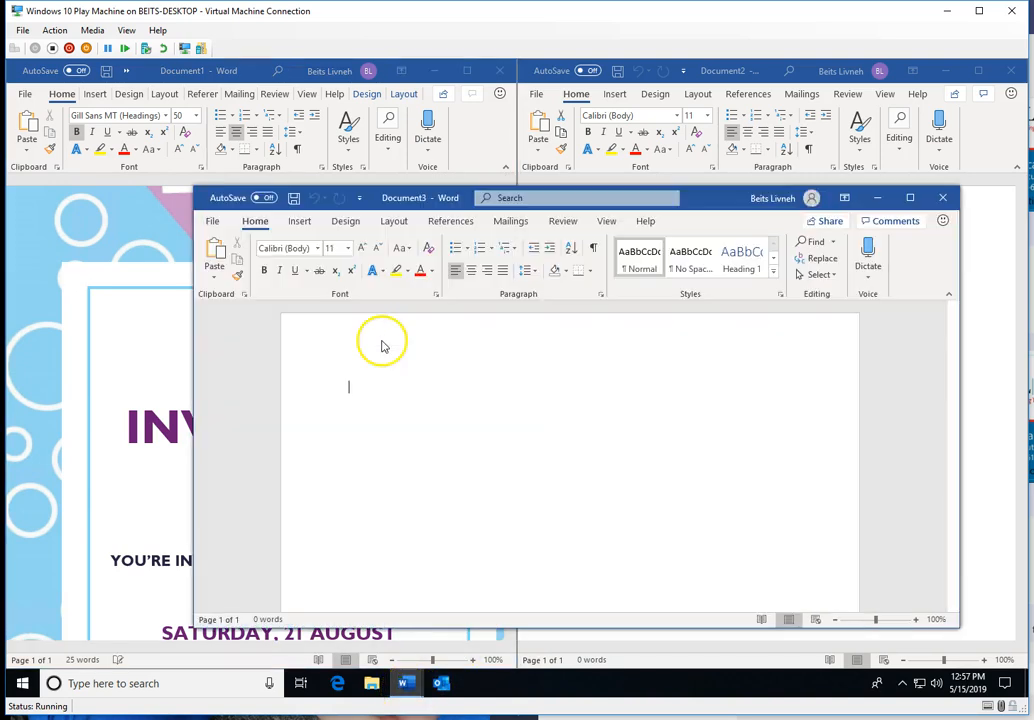
click(408, 684)
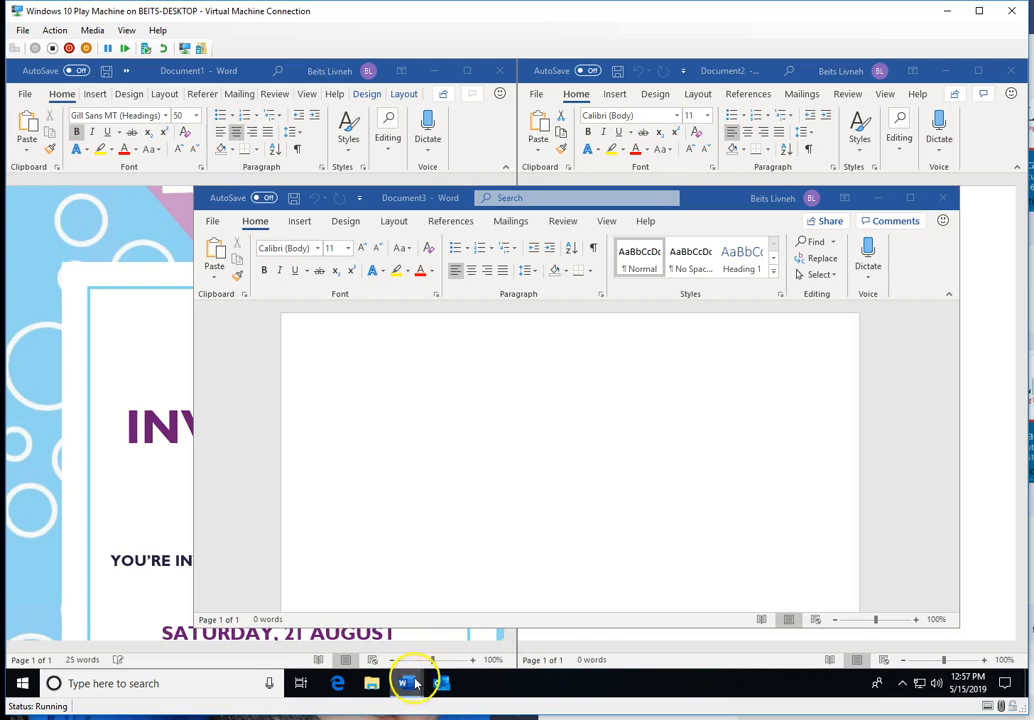
click(548, 340)
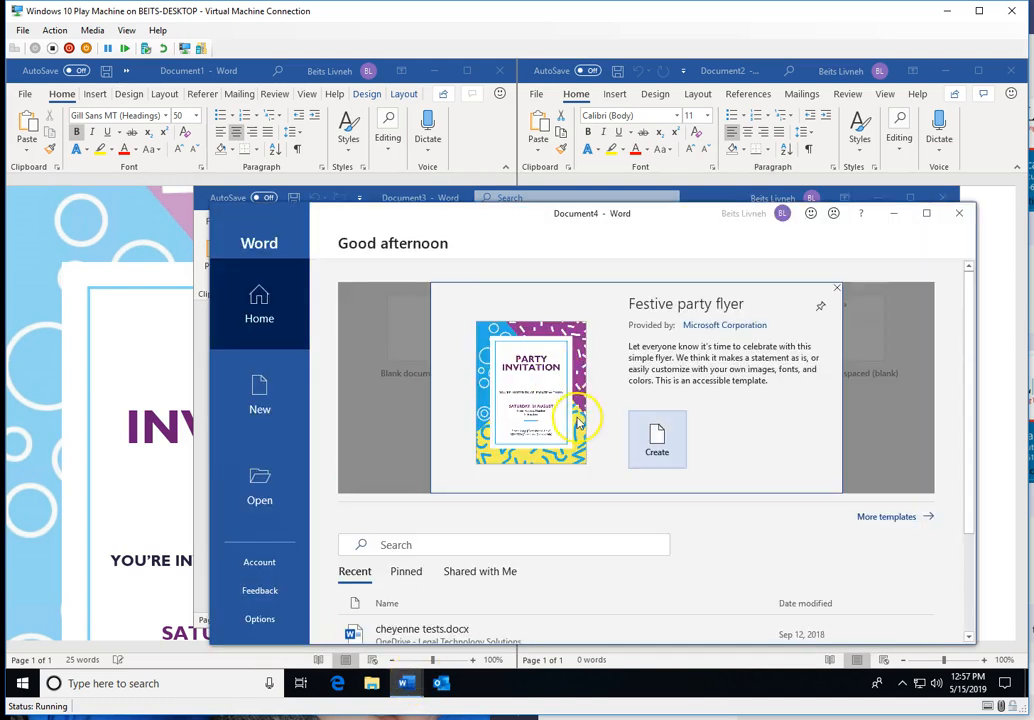
click(660, 440)
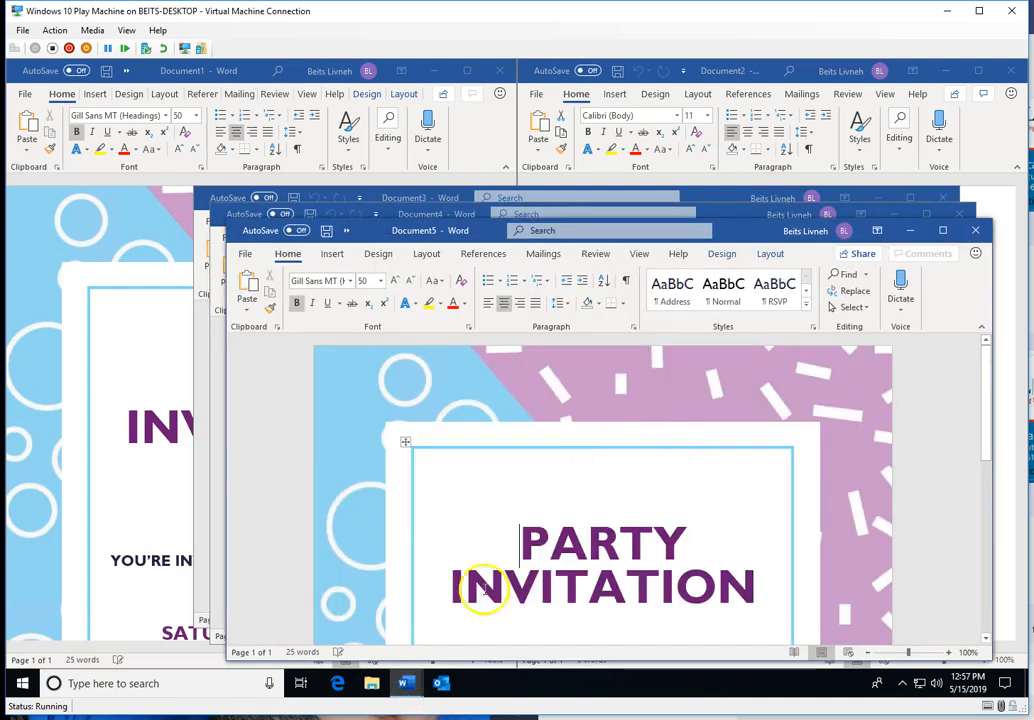
- Close the newly created party flyer, Document5, without saving it
mouse_move(410, 694)
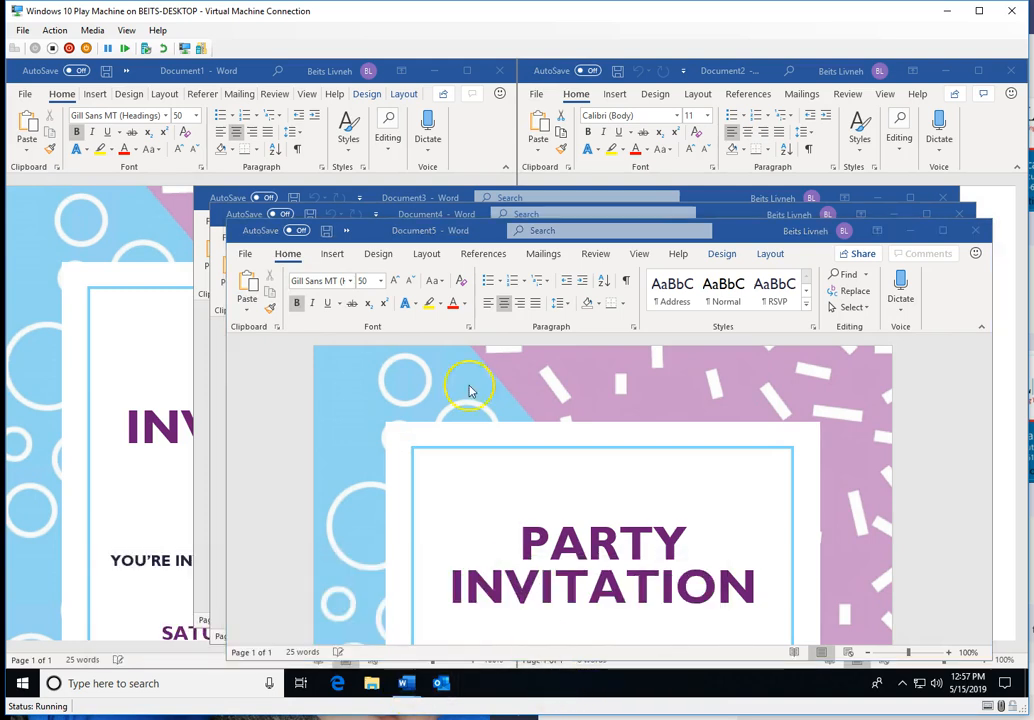
click(976, 231)
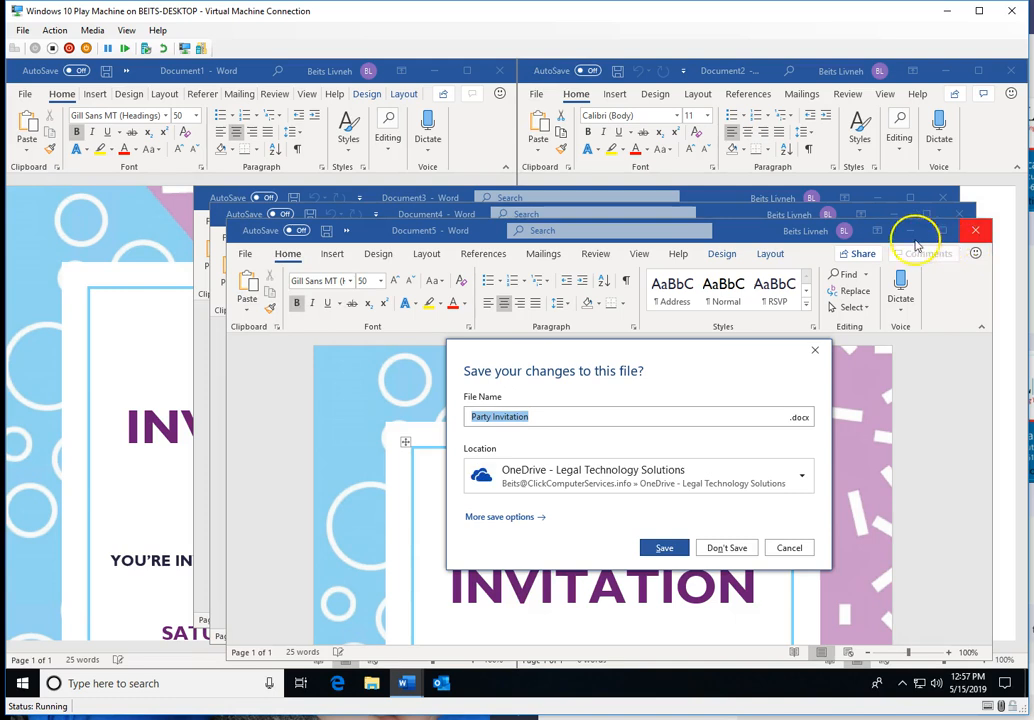
click(727, 548)
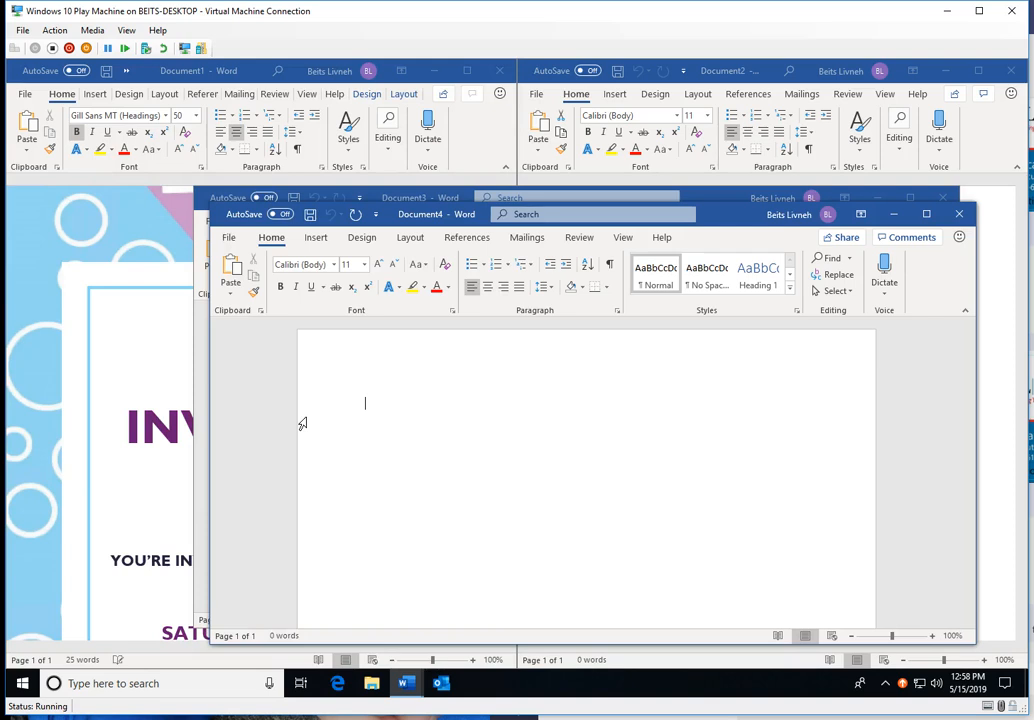
- Snap Document4 into the upper-left quarter of the screen and Document3 into the upper-right quarter
key(super+Left)
key(super+Up)
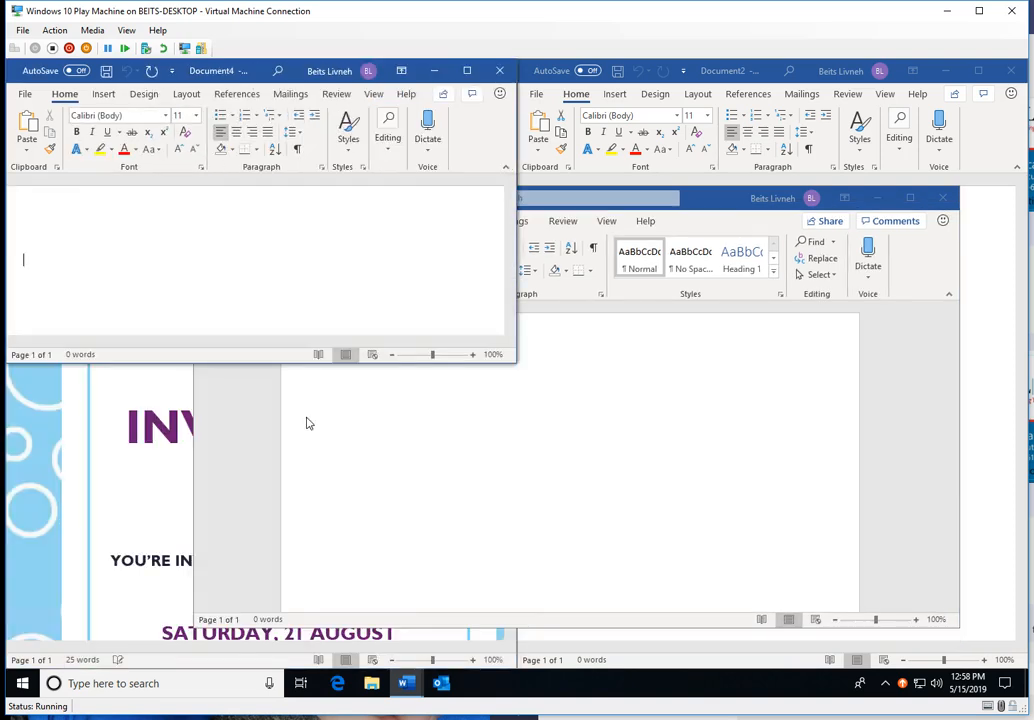
click(371, 467)
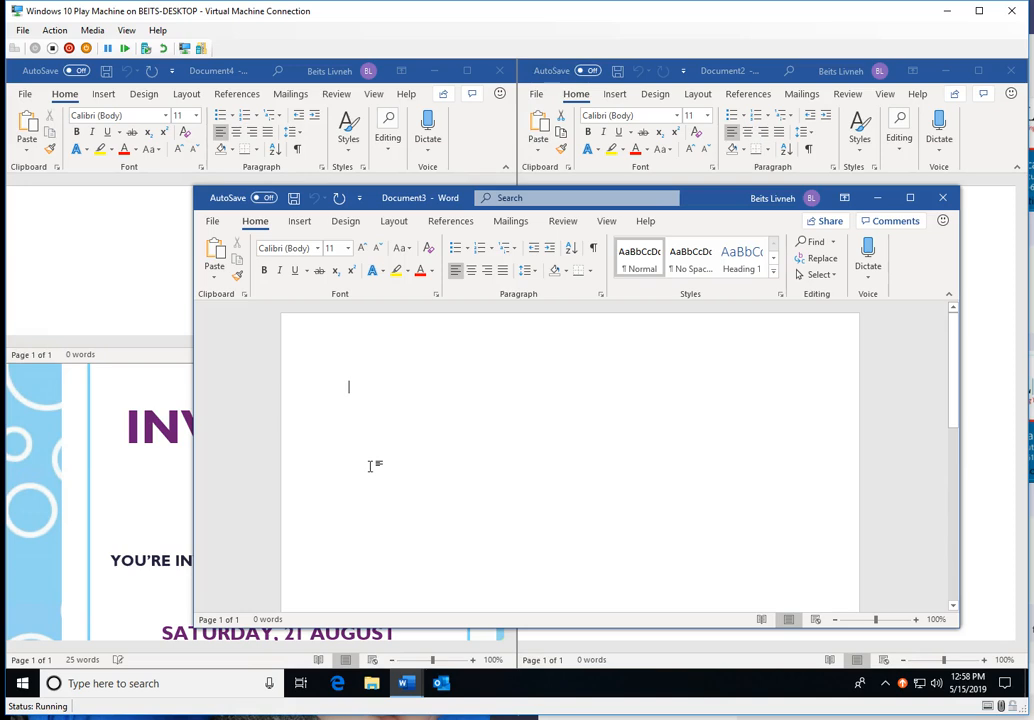
key(super+Right)
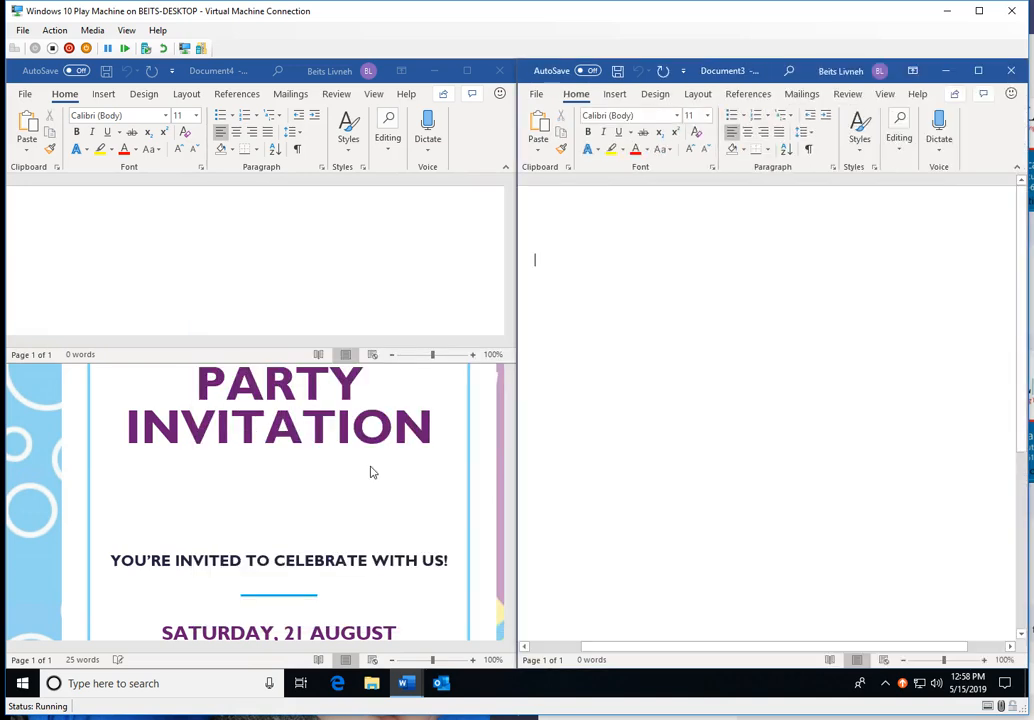
key(super+Up)
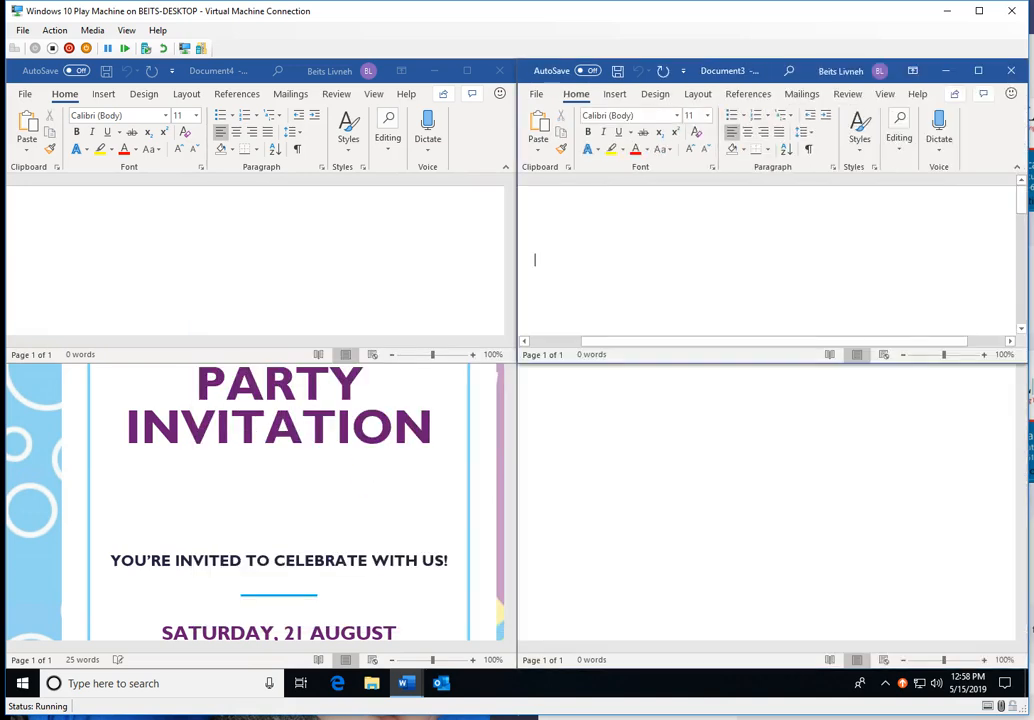
- Snap the original party flyer into the lower-left quarter of the screen and Document2 into the lower-right quarter
click(378, 520)
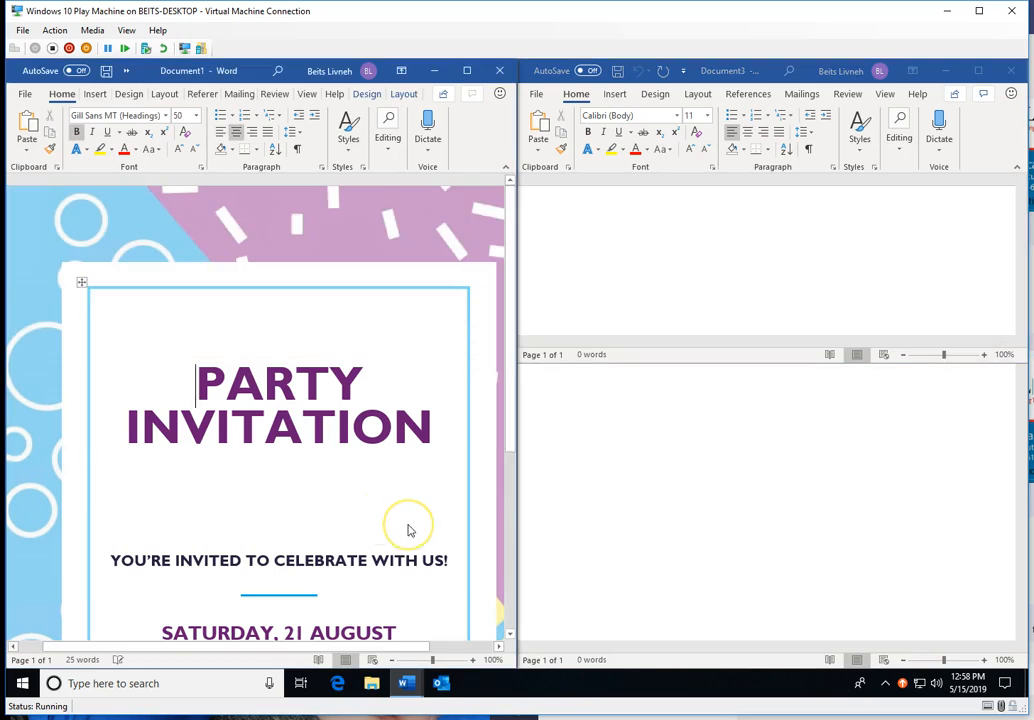
key(super+Right)
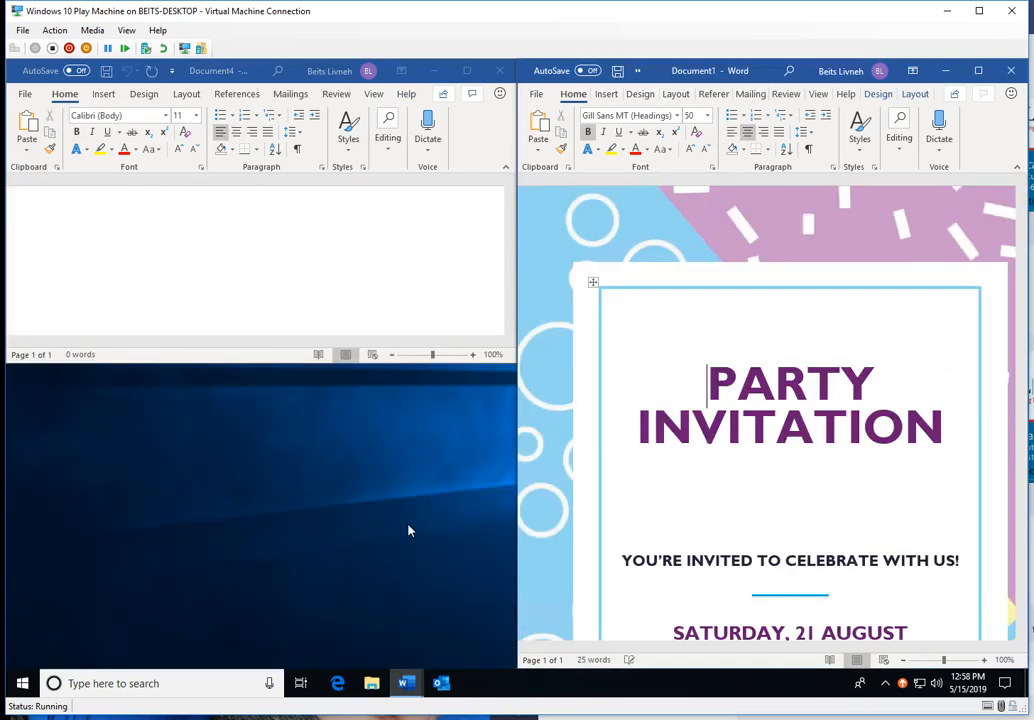
key(super+Down)
key(super+Left)
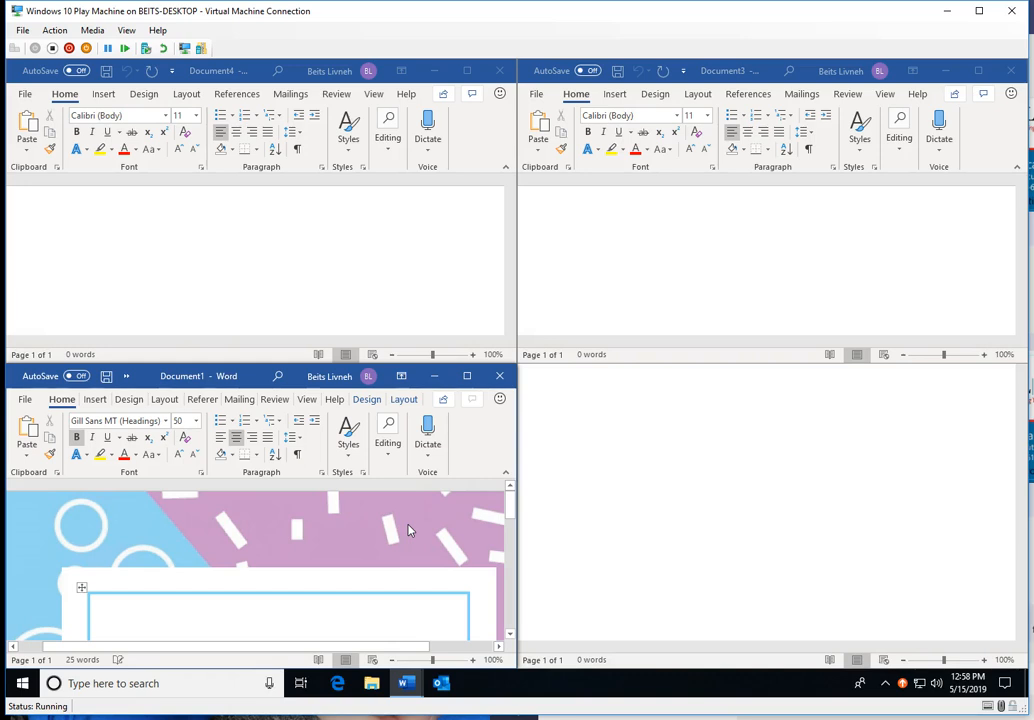
click(775, 545)
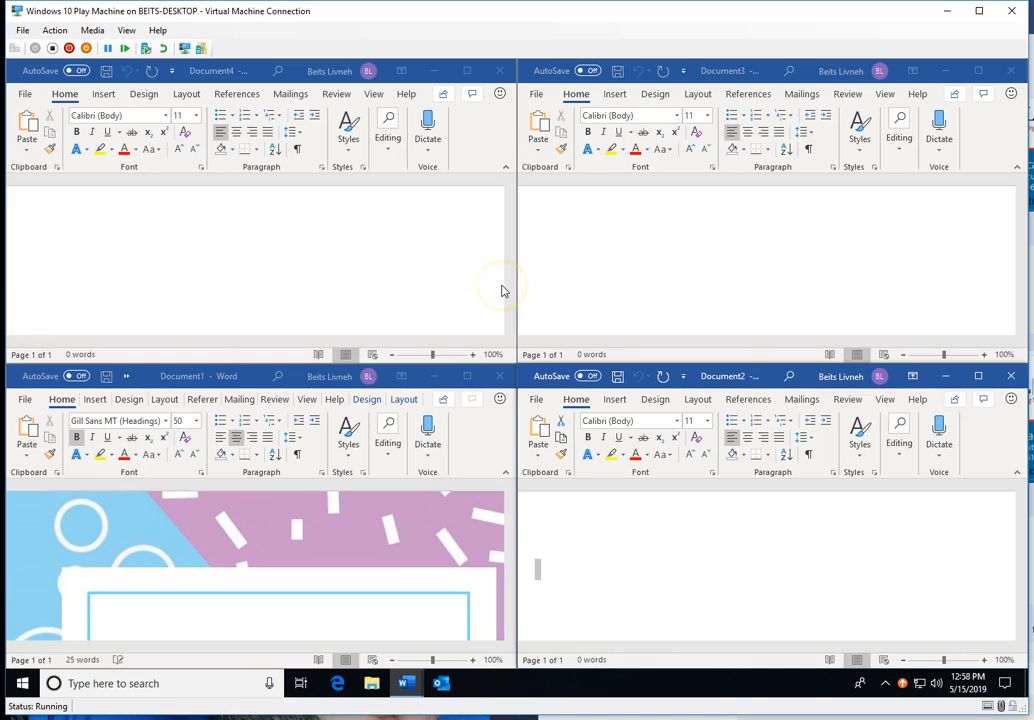
- In Document4, write "This is", the presenter's name and ", teaching some cooooool tricks...", formatting "teaching some cooooool" as bold red 18 pt
click(330, 235)
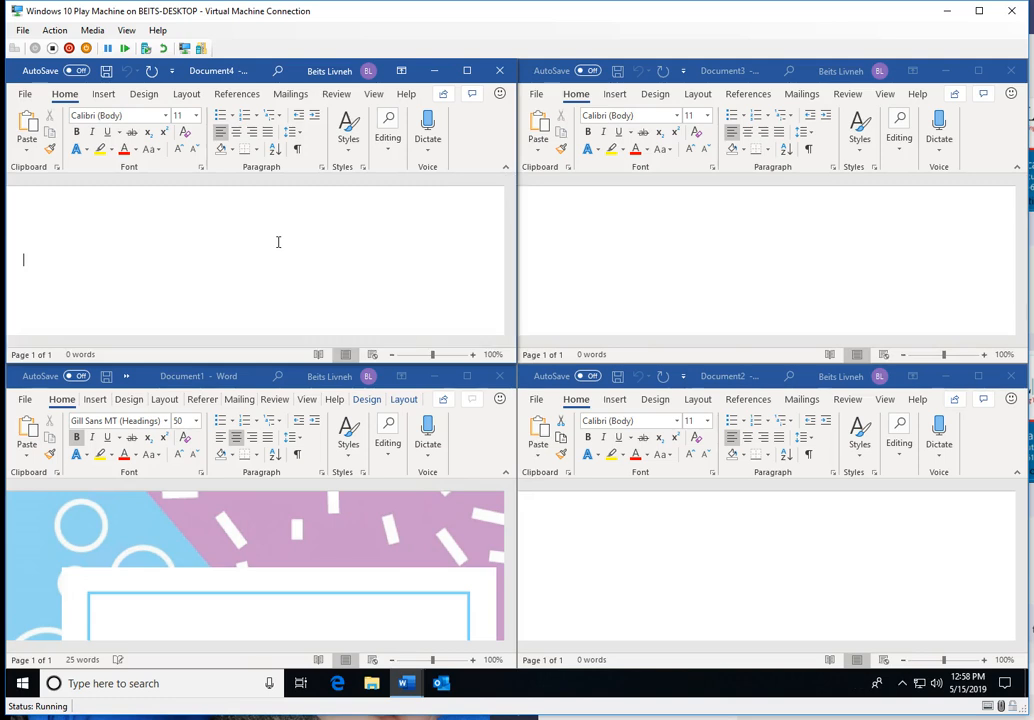
text(Thi ss is Beits, teaching some coooooool tricks...)
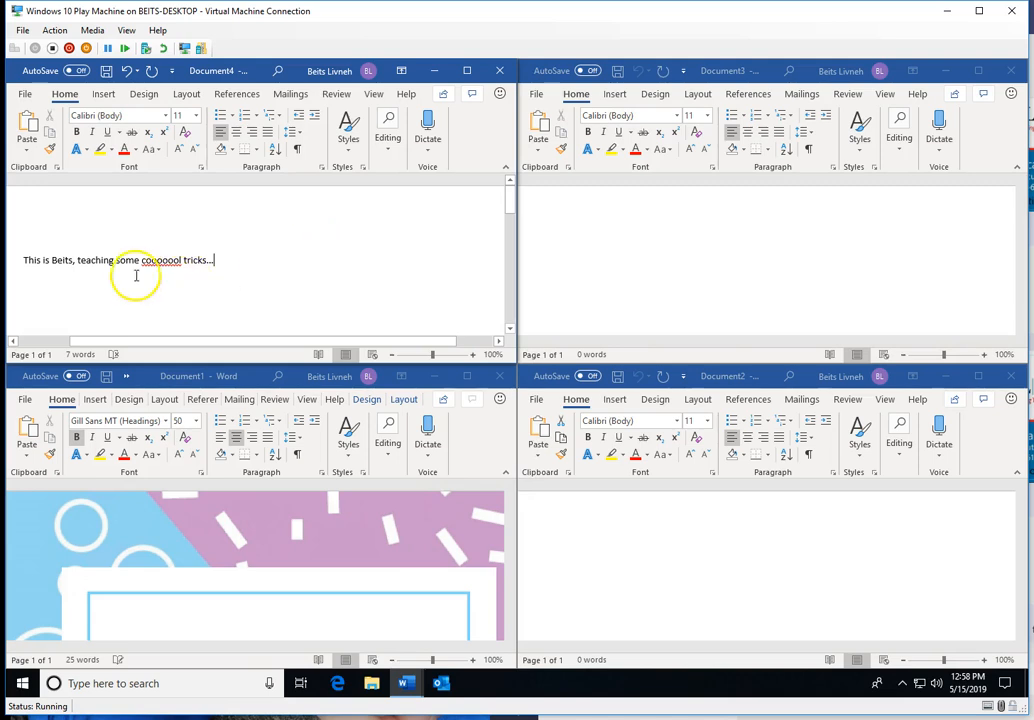
drag(102, 258, 180, 258)
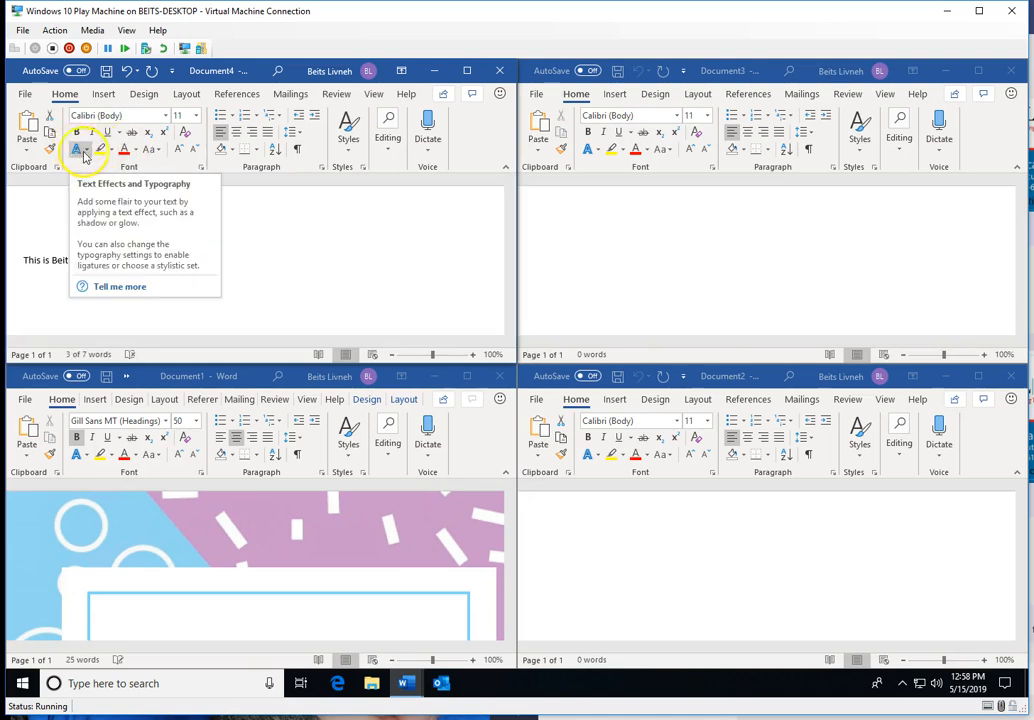
click(196, 116)
click(178, 234)
click(309, 282)
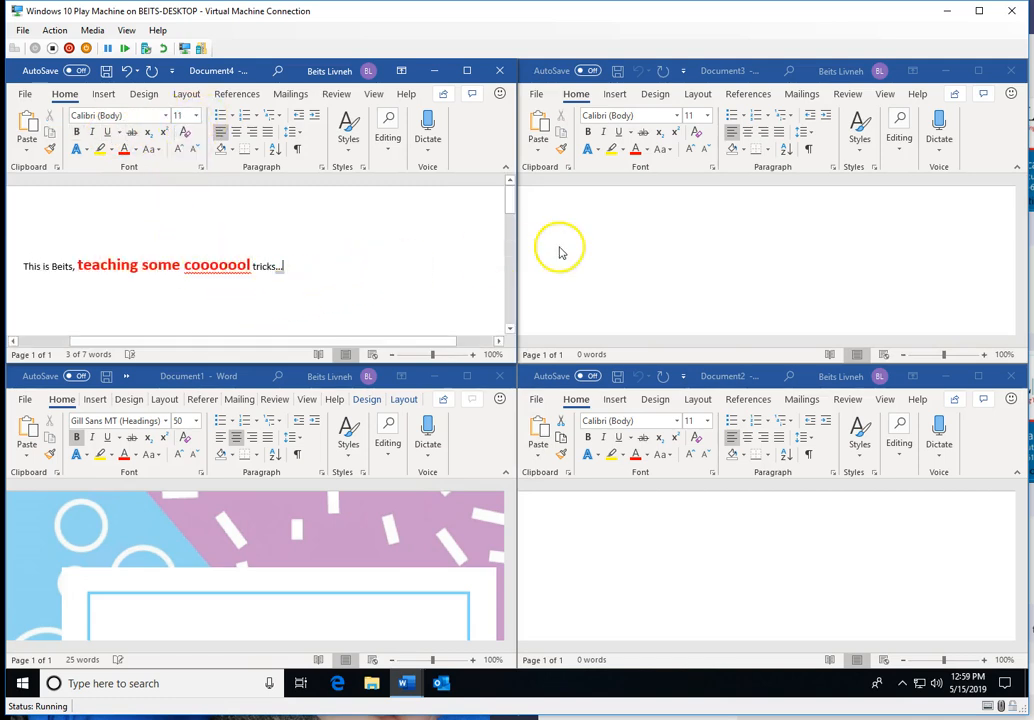
- In Document3, write "This is NOT" with the presenter's name, followed by "I want to paste the text here:"
click(587, 238)
text(This is )
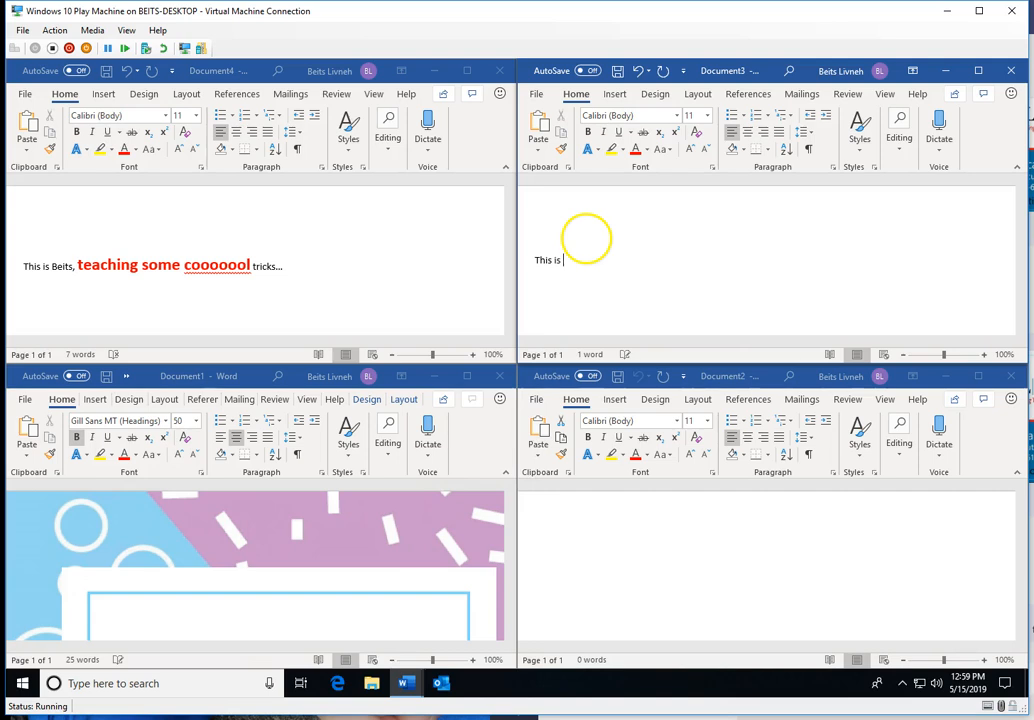
text(NOT beits. I)
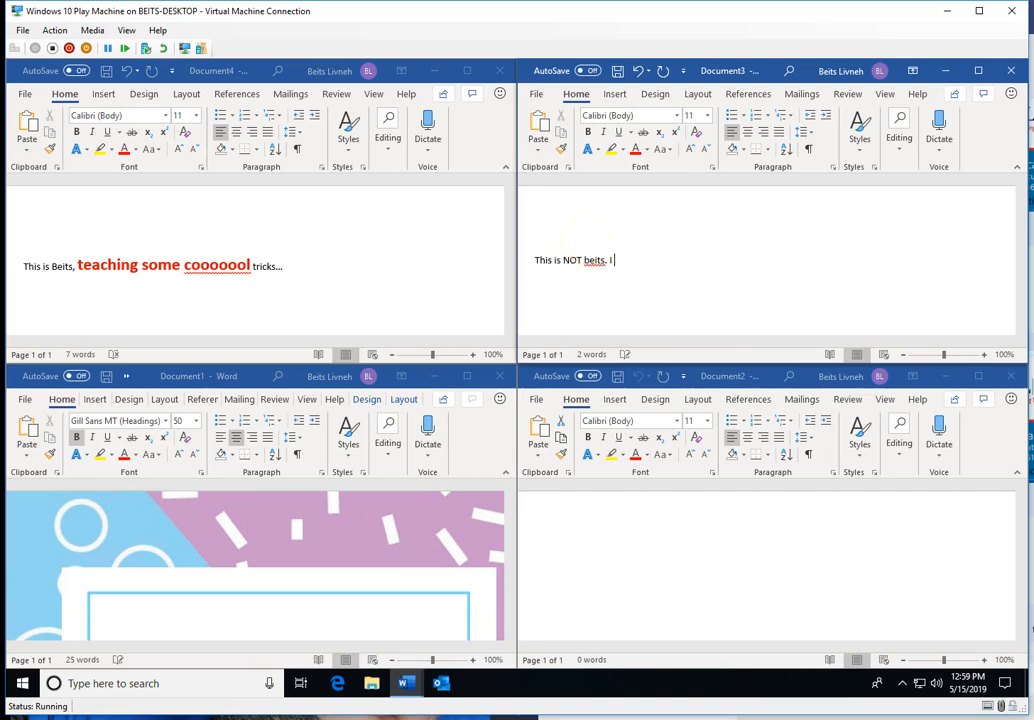
text( want to paste the text here:)
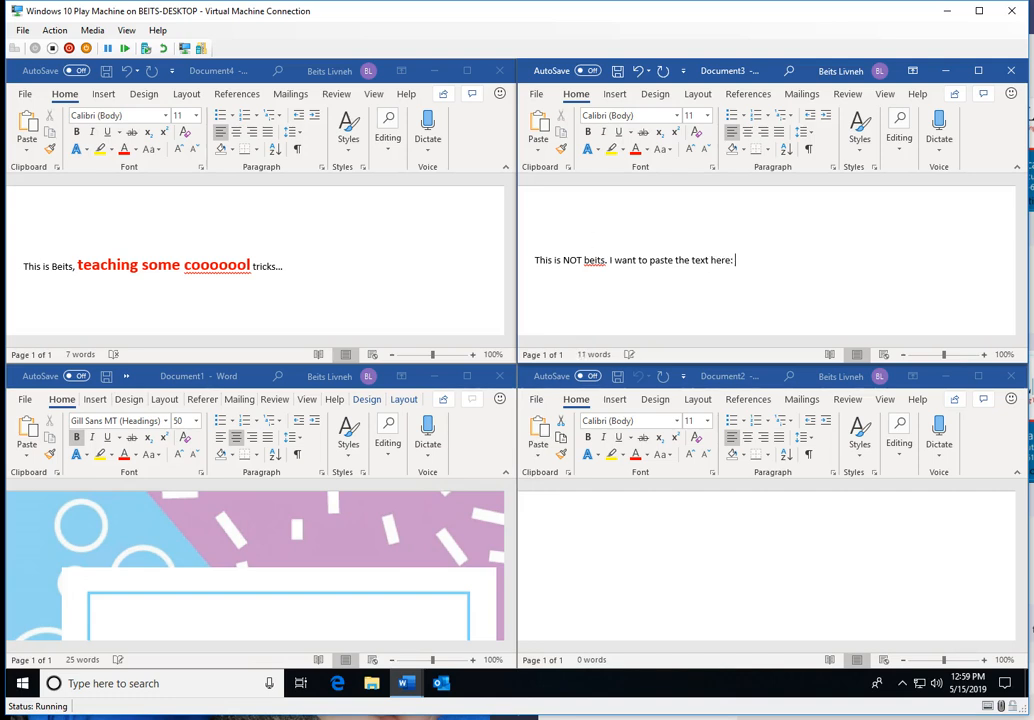
- Copy the bold red phrase "teaching some cooooool" from Document4
drag(108, 272, 240, 268)
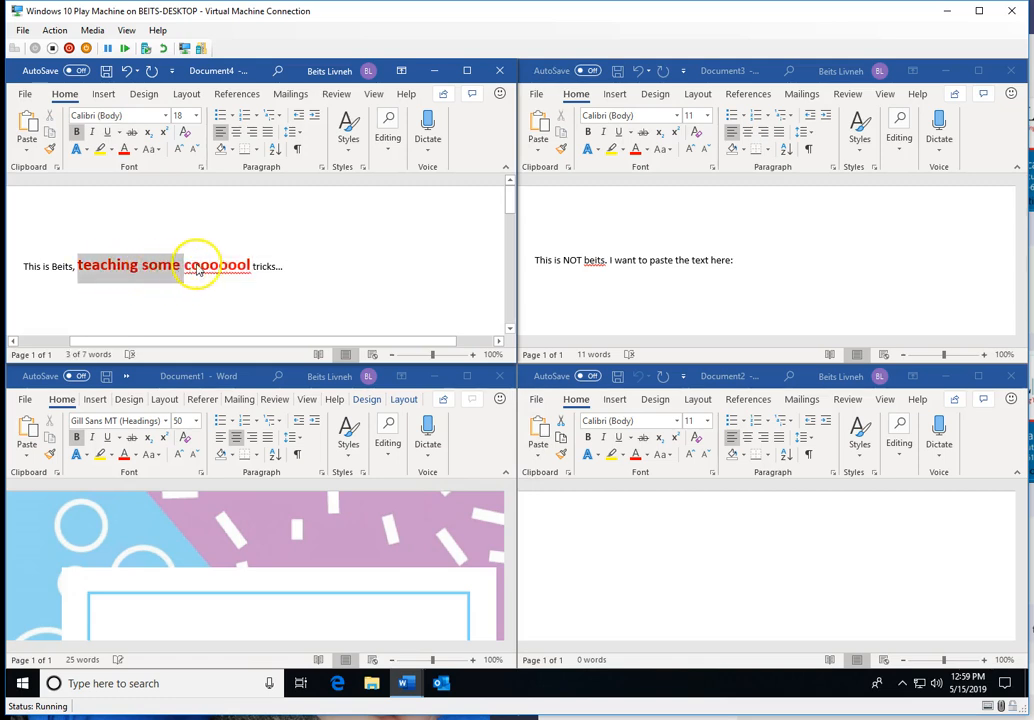
click(126, 270)
drag(126, 270, 198, 266)
key(ctrl+c)
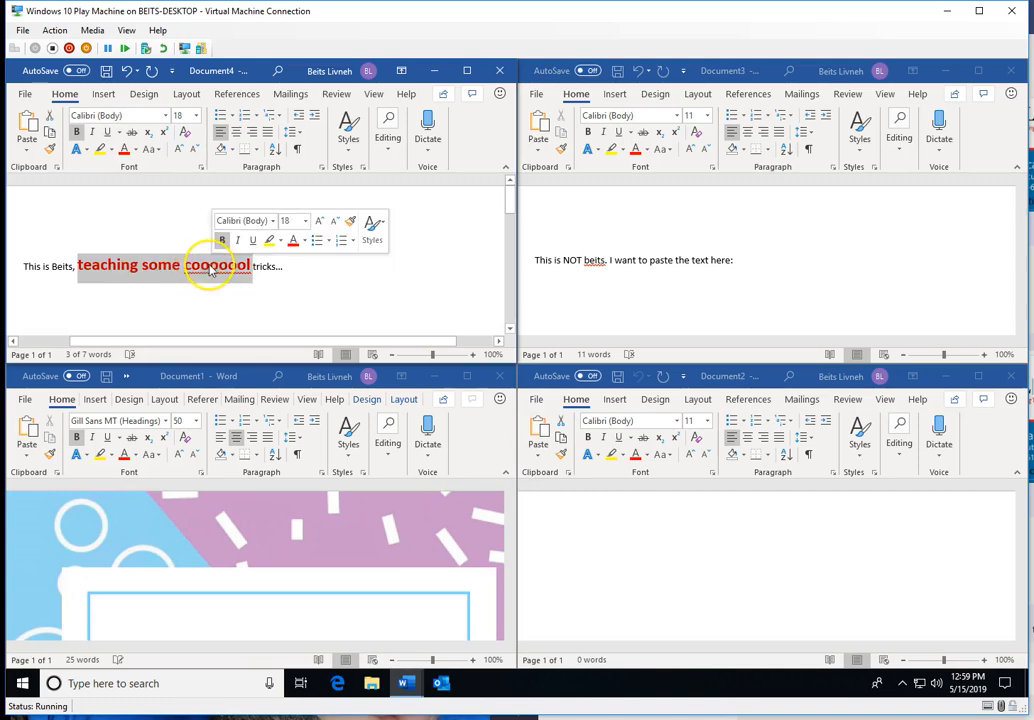
right_click(194, 268)
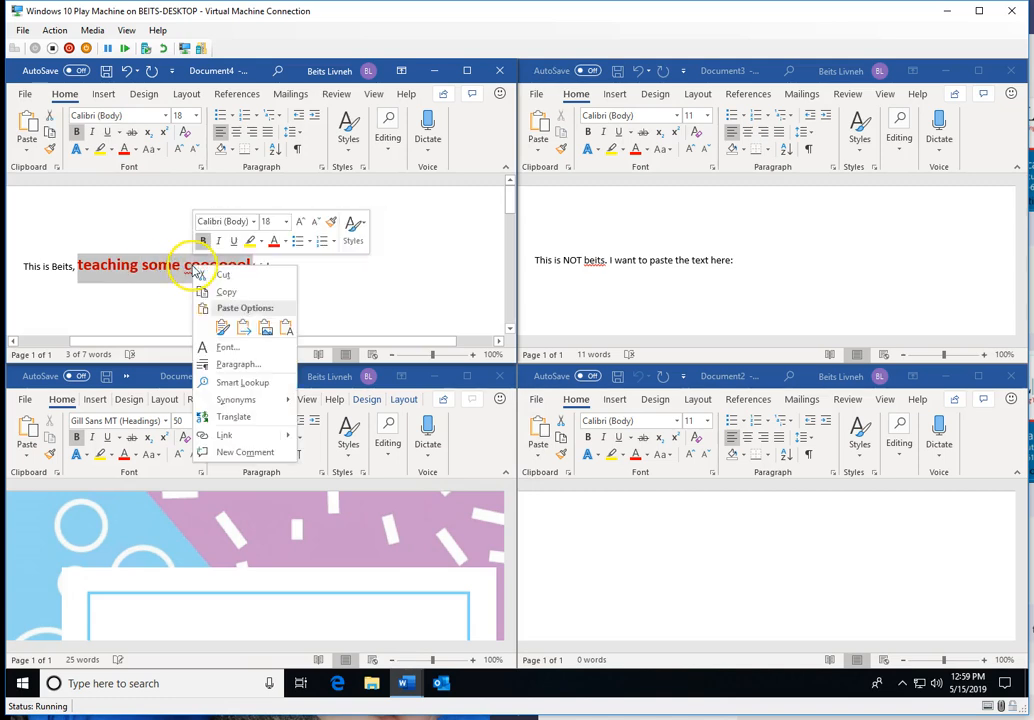
click(226, 291)
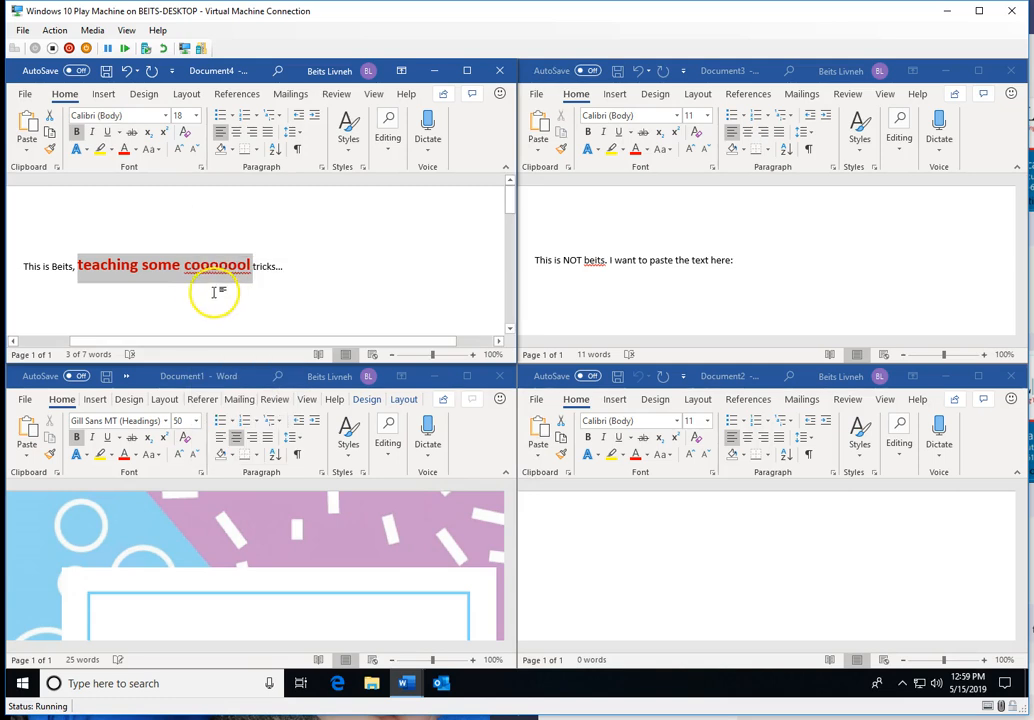
- Paste the copied phrase after "I want to paste the text here:" in Document3
click(762, 264)
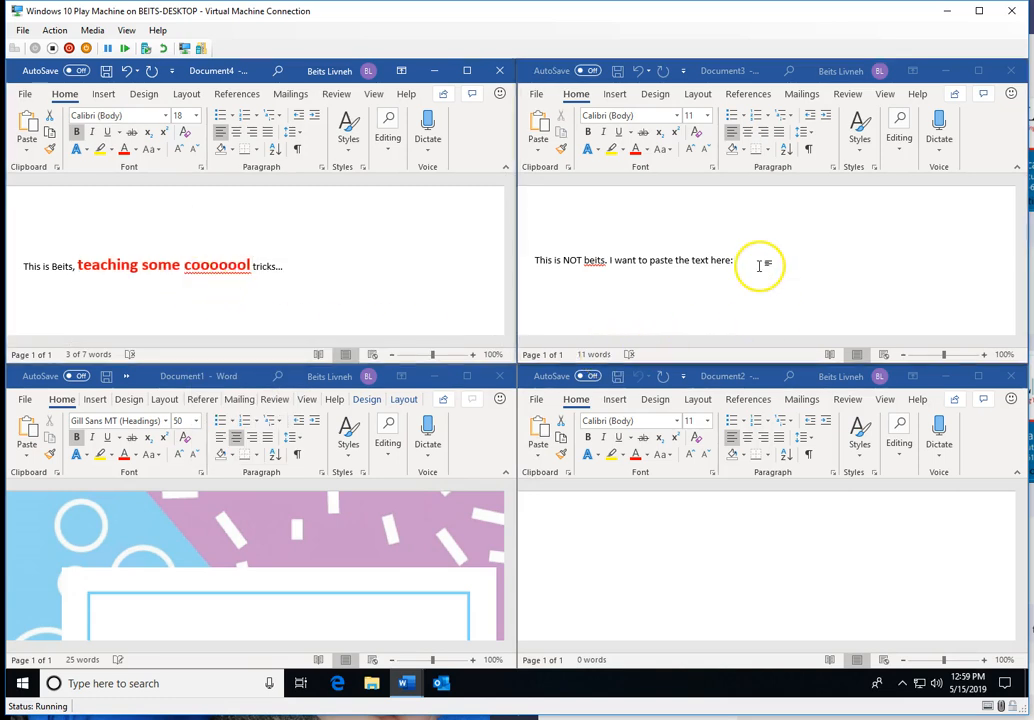
right_click(754, 266)
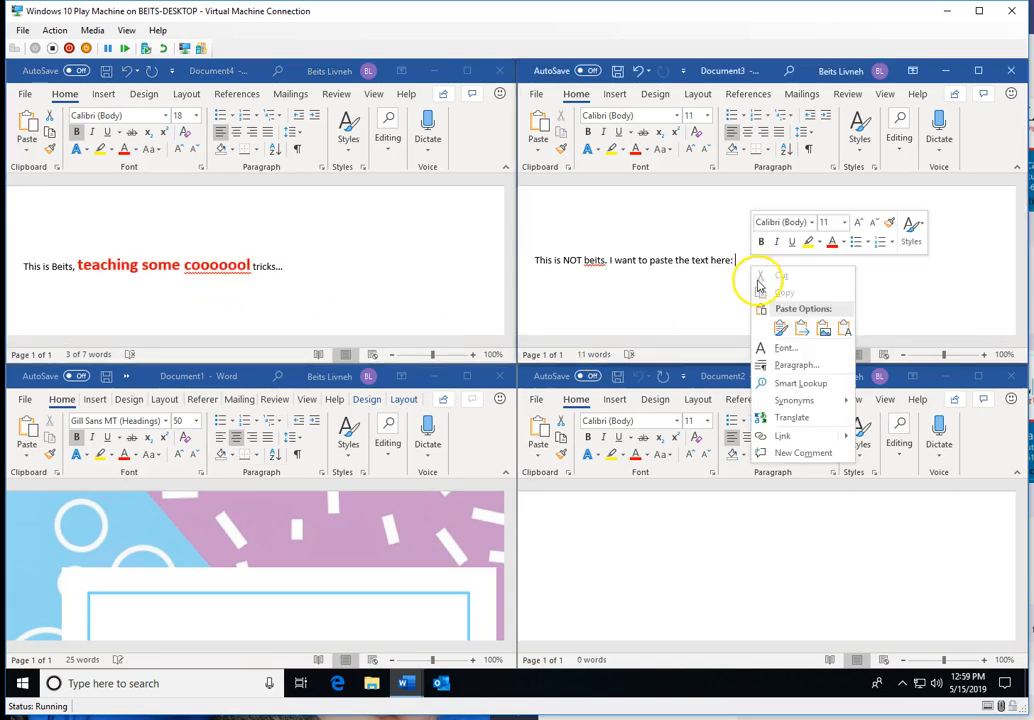
click(728, 296)
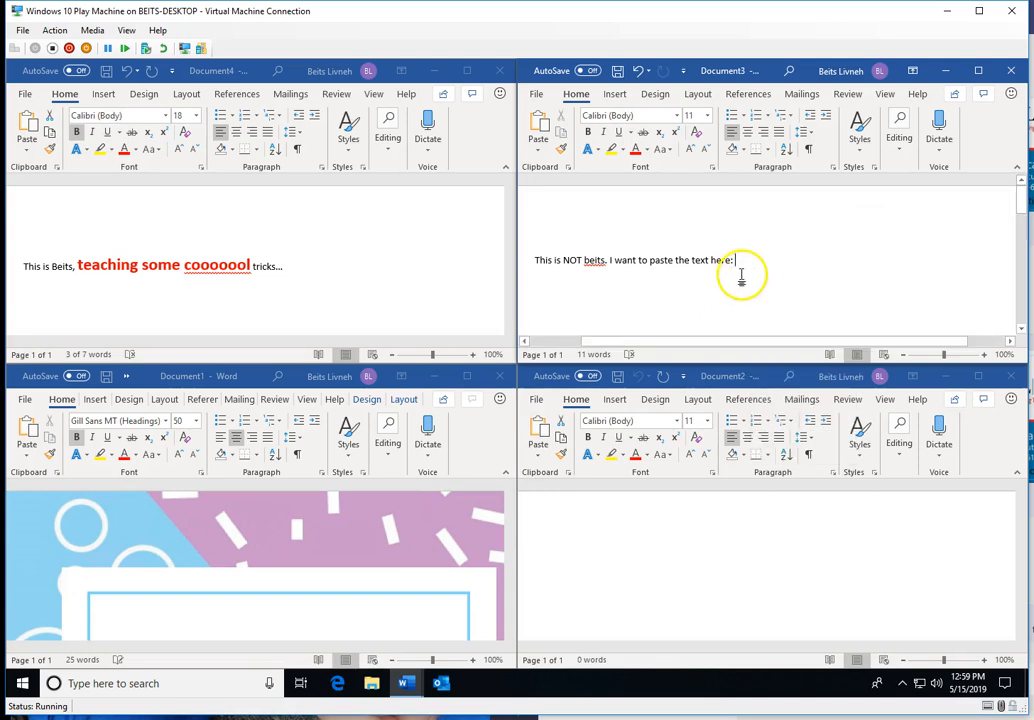
key(ctrl+v)
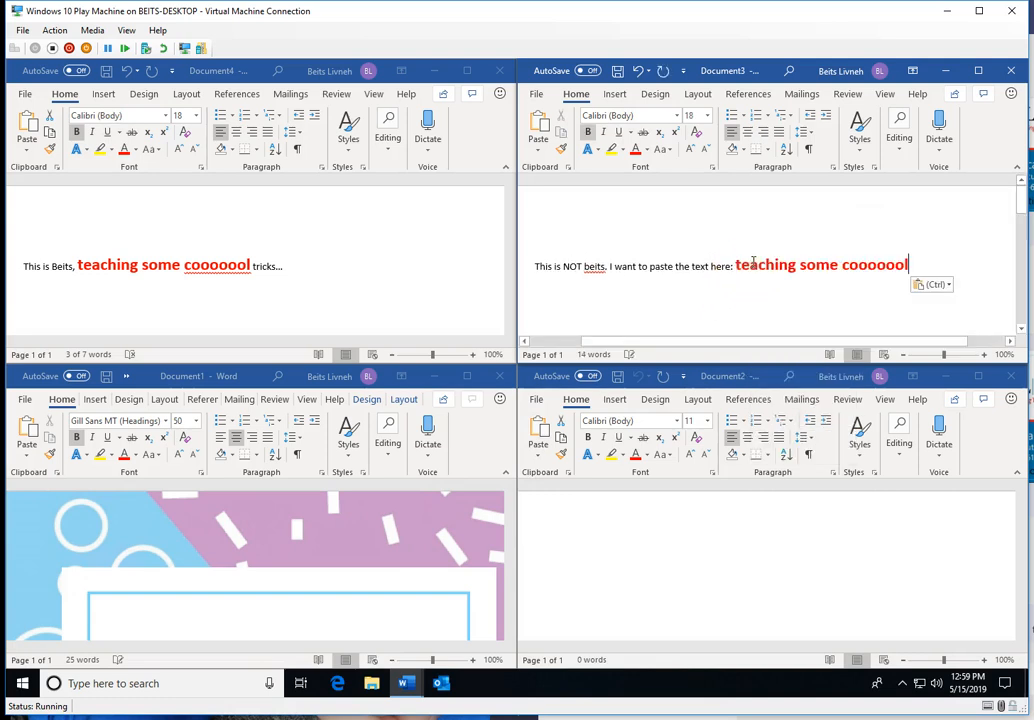
- Undo the formatted paste of the copied phrase in Document3
drag(757, 263, 860, 266)
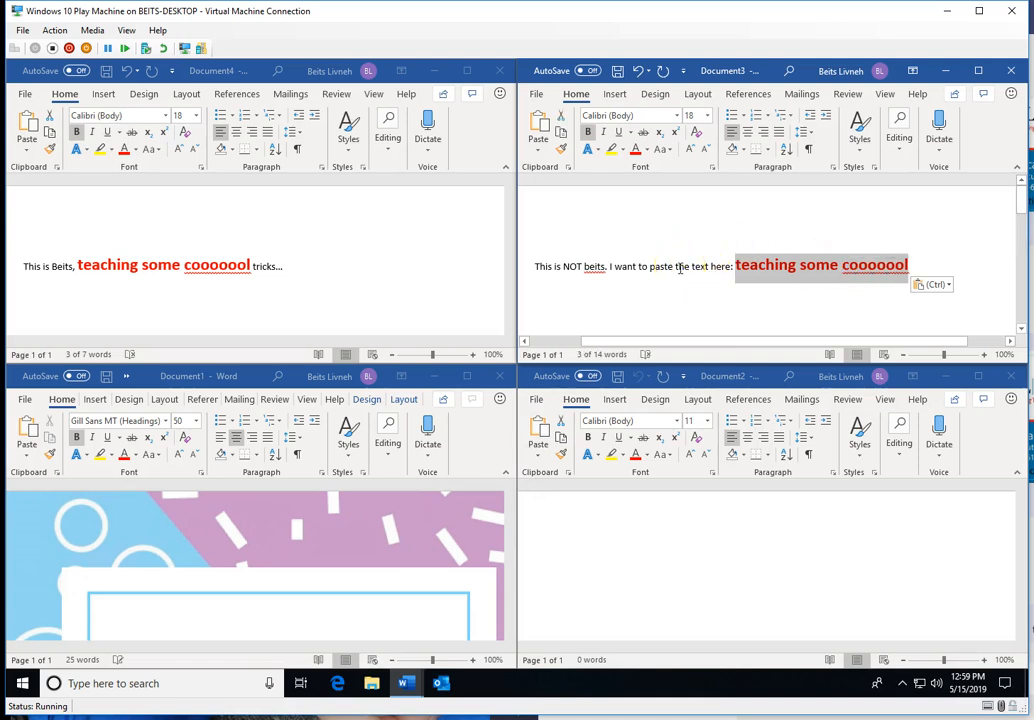
click(679, 266)
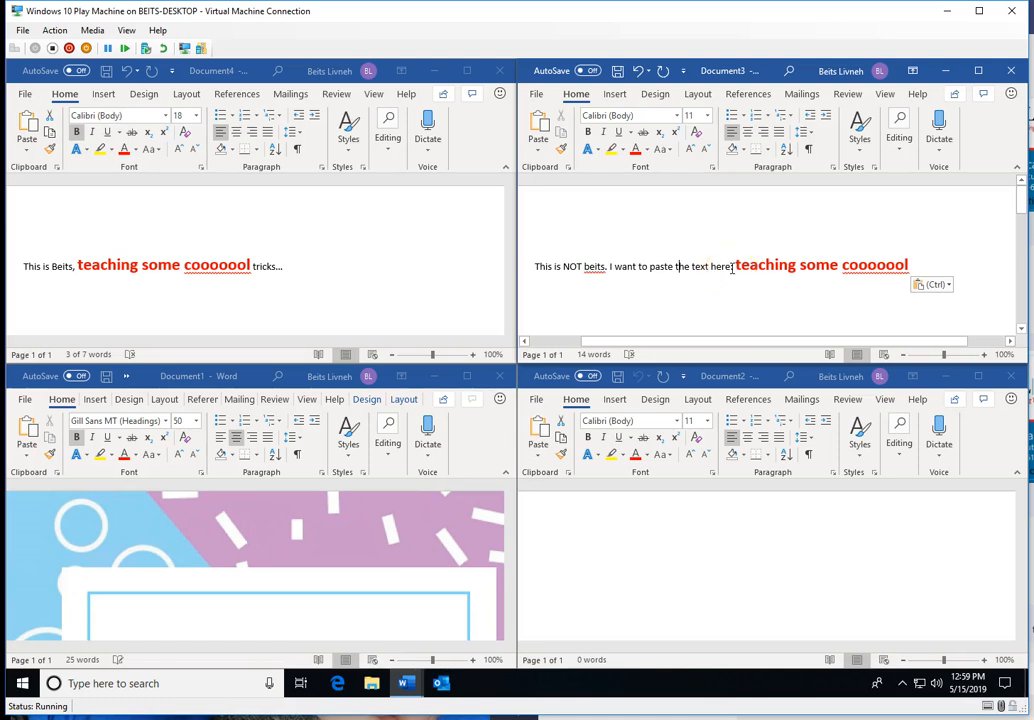
key(ctrl+z)
- Paste the copied phrase after "I want to paste the text here:" in Document3, keeping text only
click(736, 260)
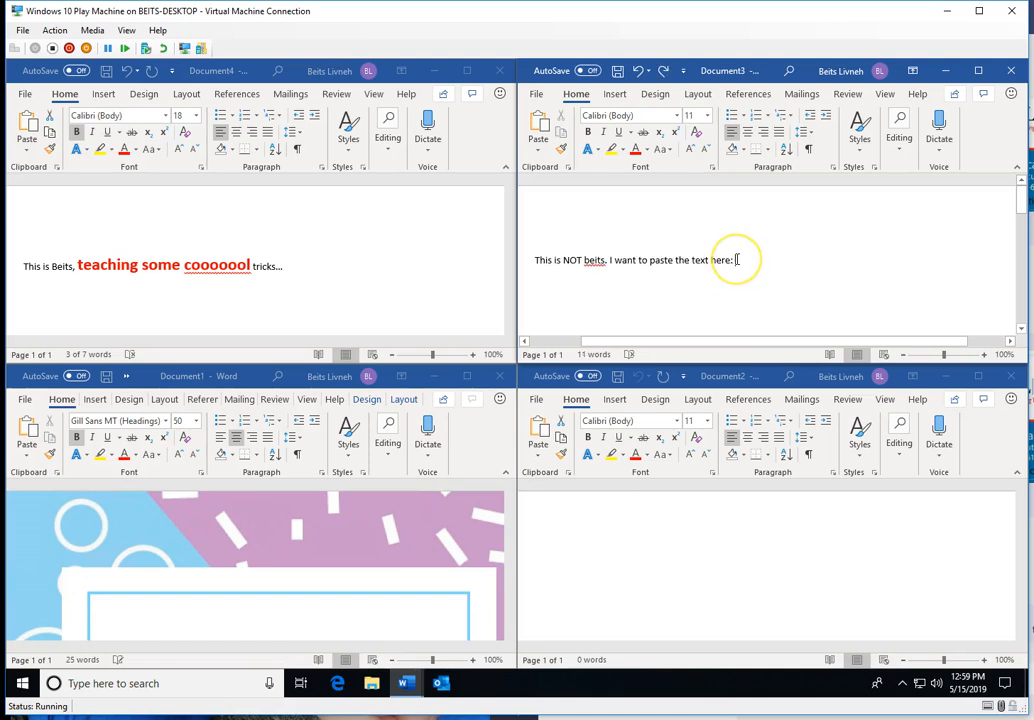
right_click(737, 260)
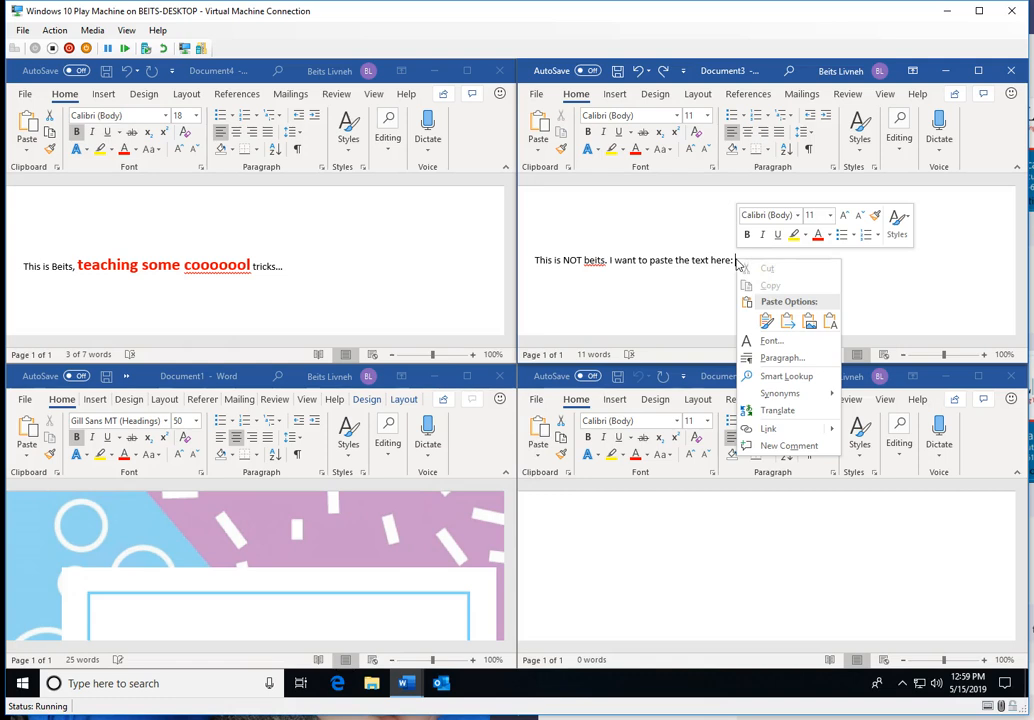
click(787, 322)
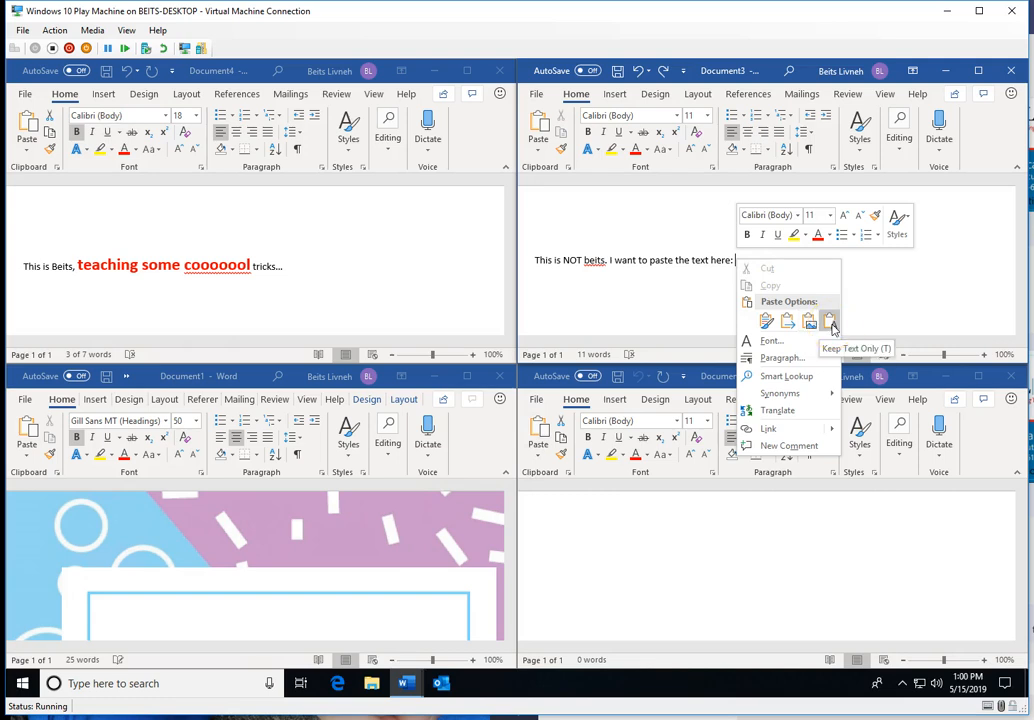
click(710, 258)
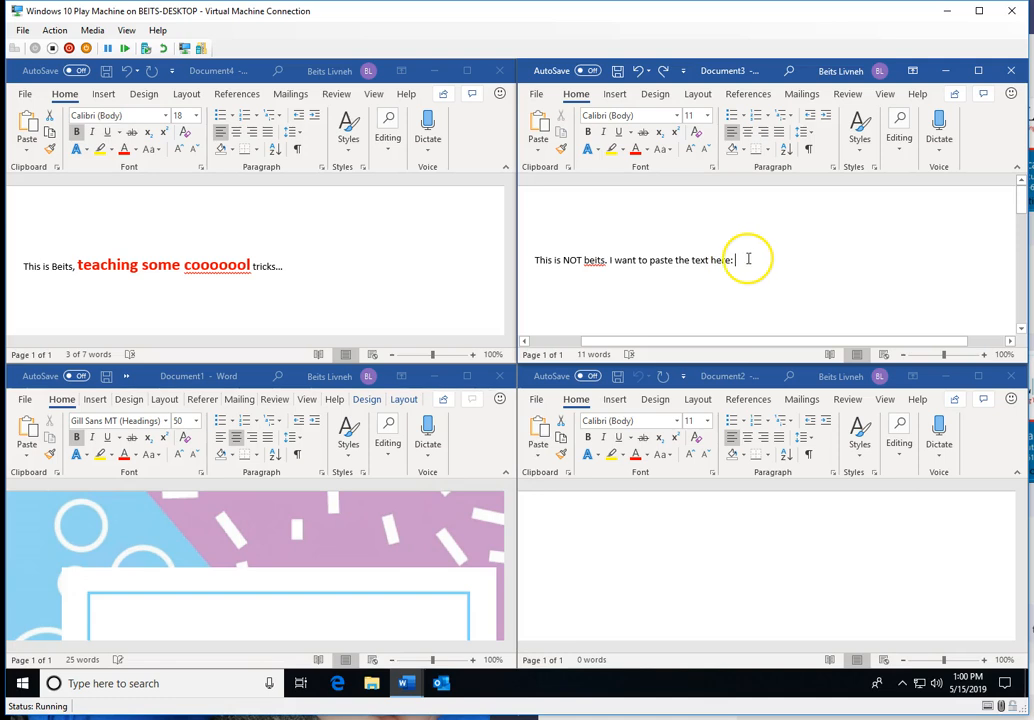
right_click(747, 263)
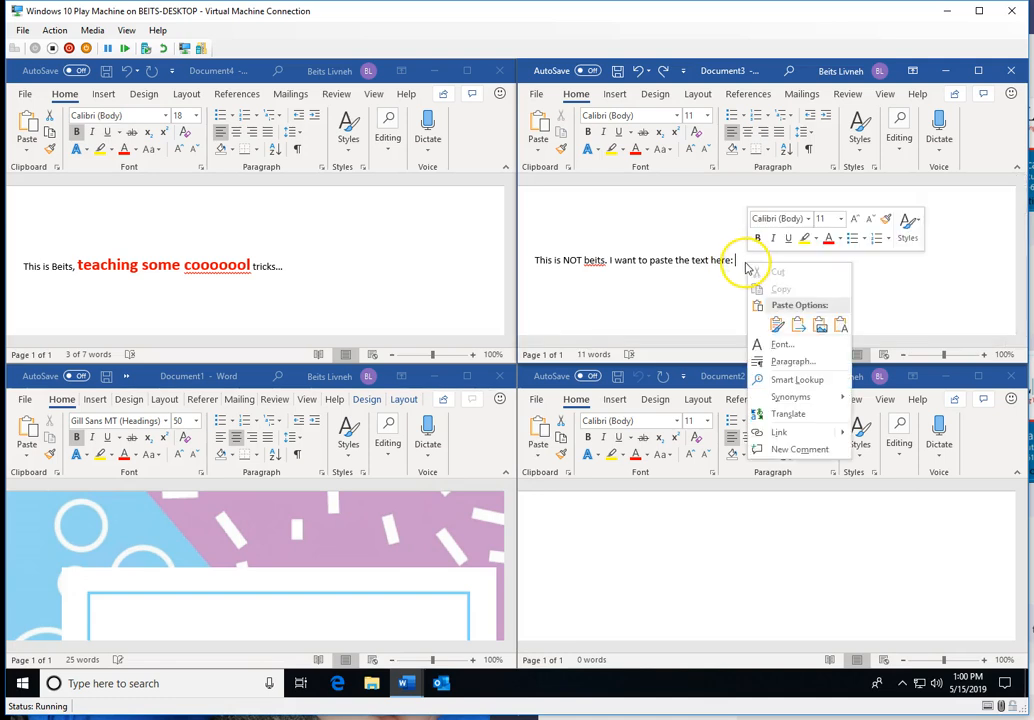
key(t)
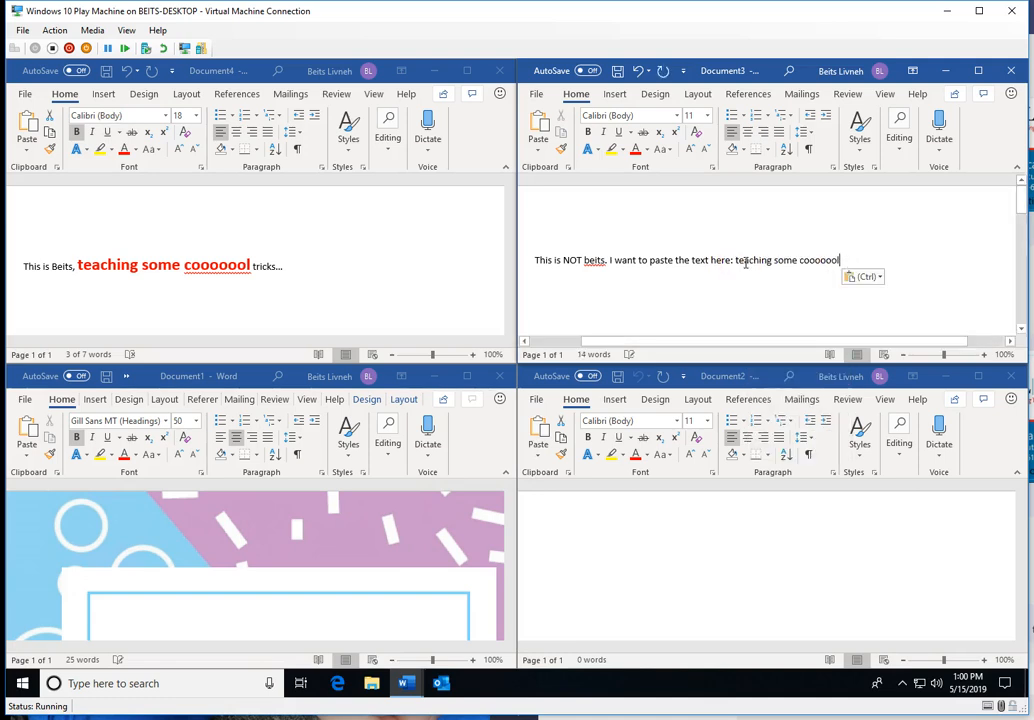
- Start a new line below the pasted phrase in Document3 and write "Test 2:"
right_click(842, 262)
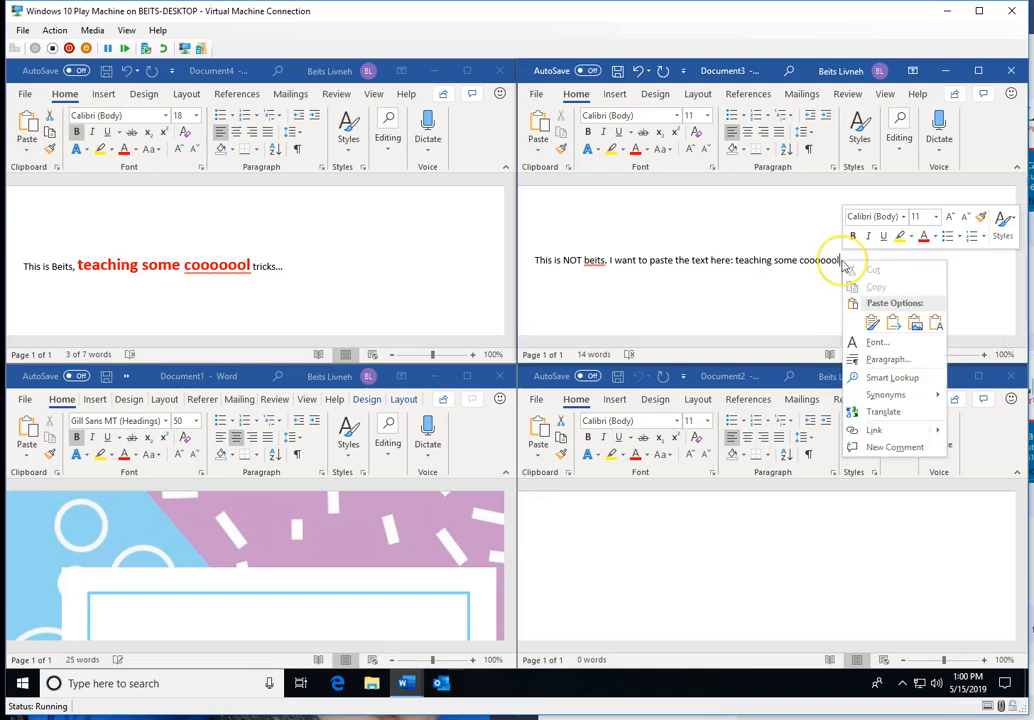
click(914, 325)
key(Return)
text(Test 2:)
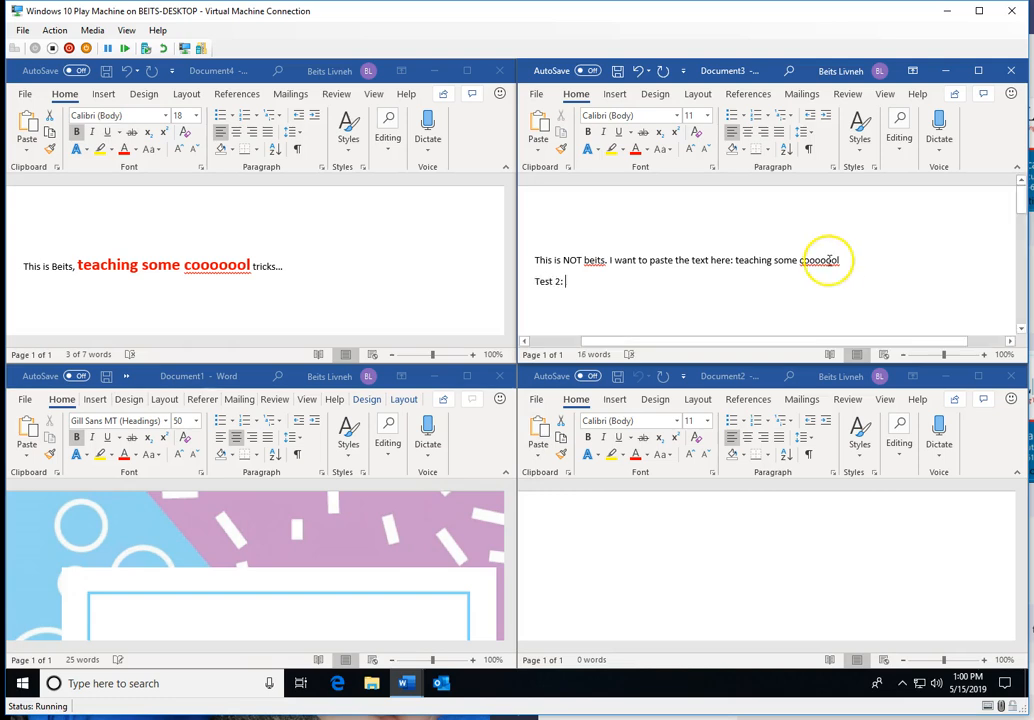
- Paste the copied phrase as a picture at "Test 2:" and select the picture
right_click(585, 286)
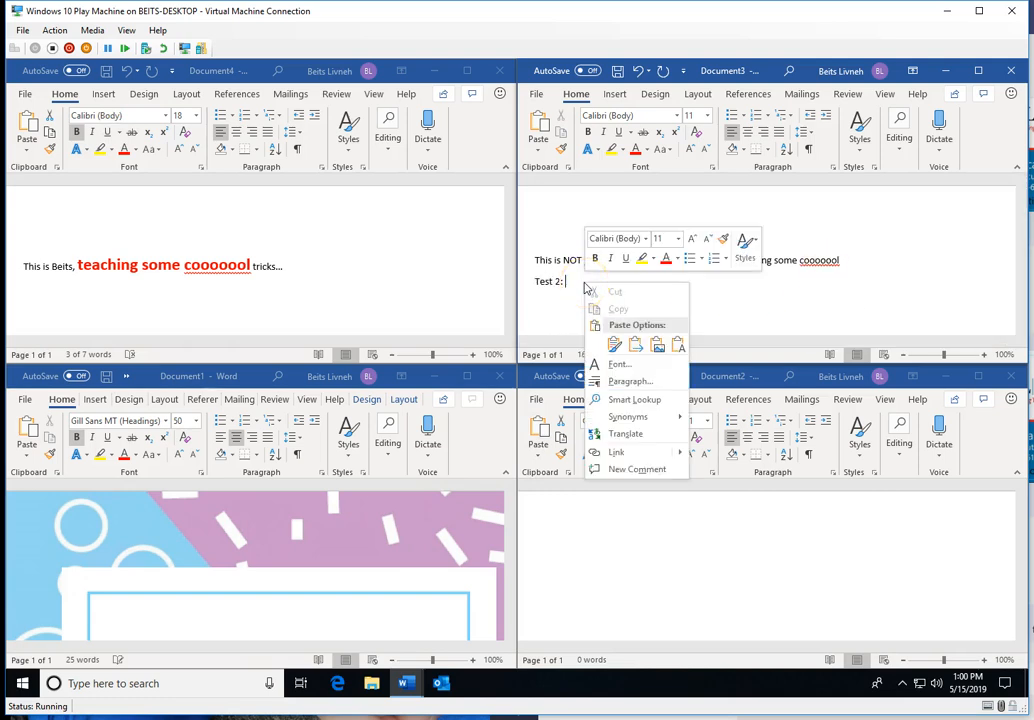
click(585, 283)
key(ctrl+v)
click(591, 298)
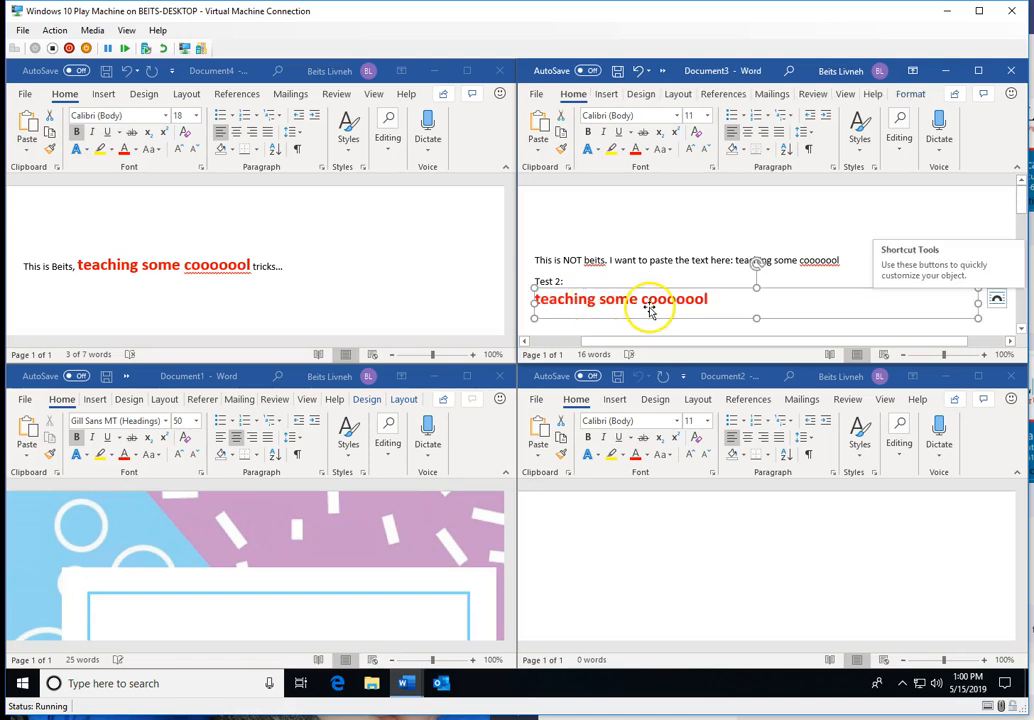
- Move the pasted picture up to follow "This is NOT" and look through the available picture effects
drag(646, 305, 584, 274)
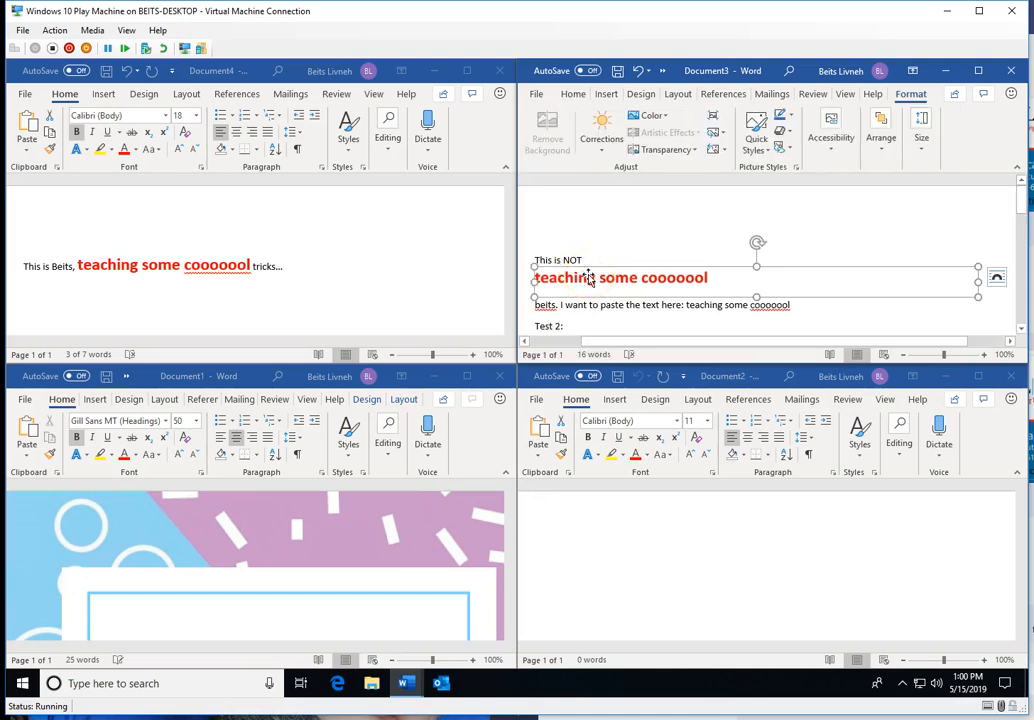
click(782, 130)
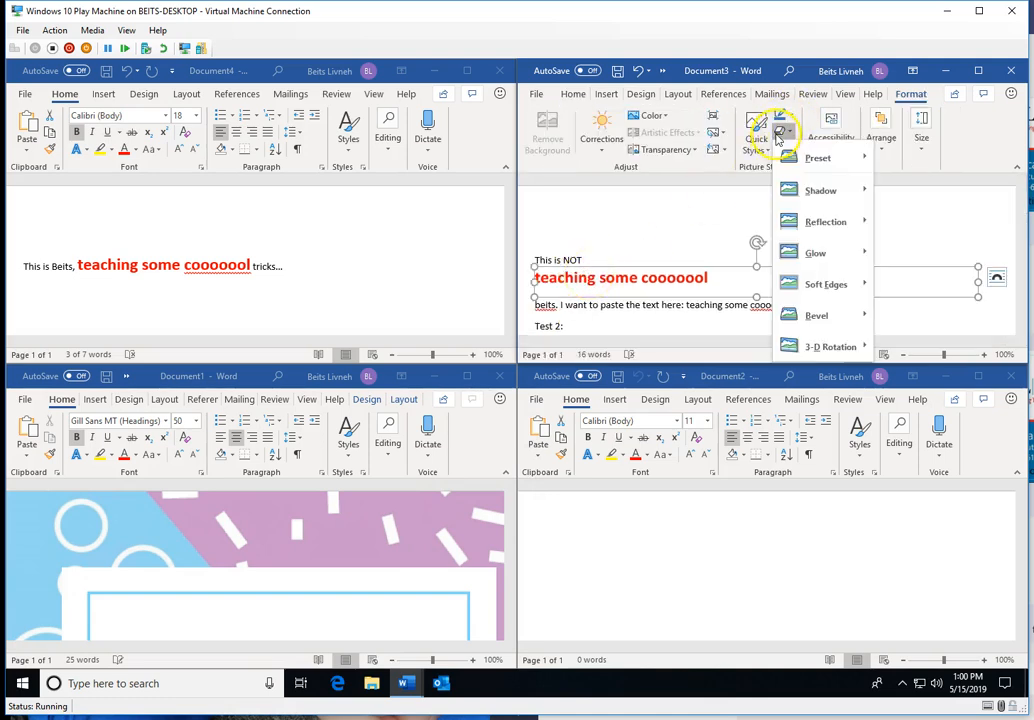
mouse_move(815, 222)
click(706, 296)
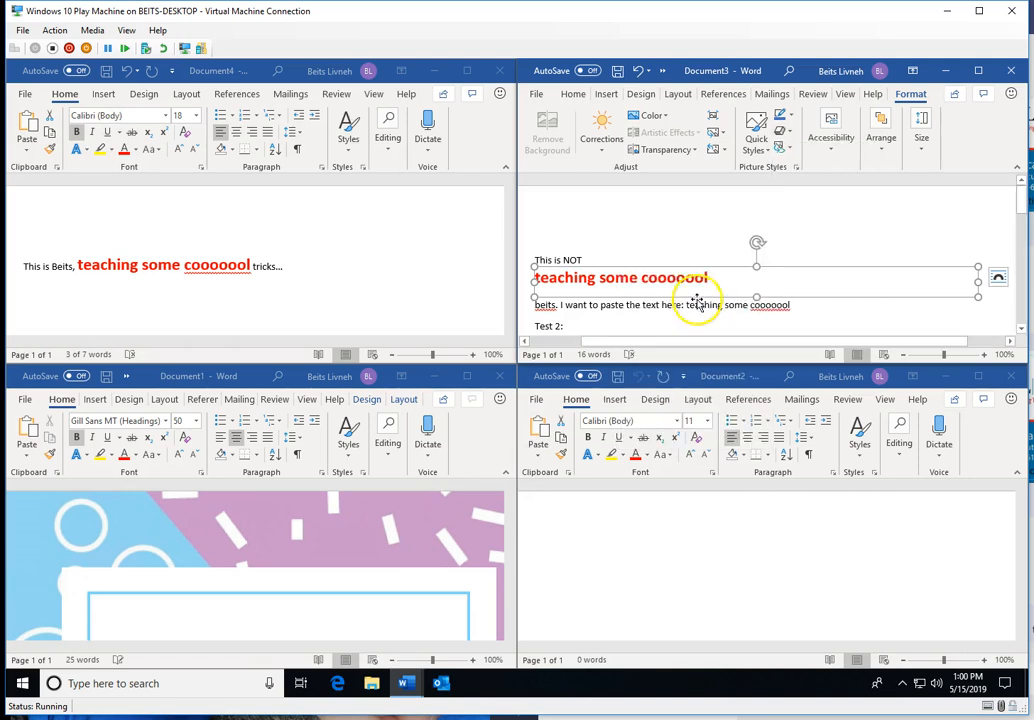
- Delete the pasted picture from Document3 and return to the end of "Test 2:"
click(584, 261)
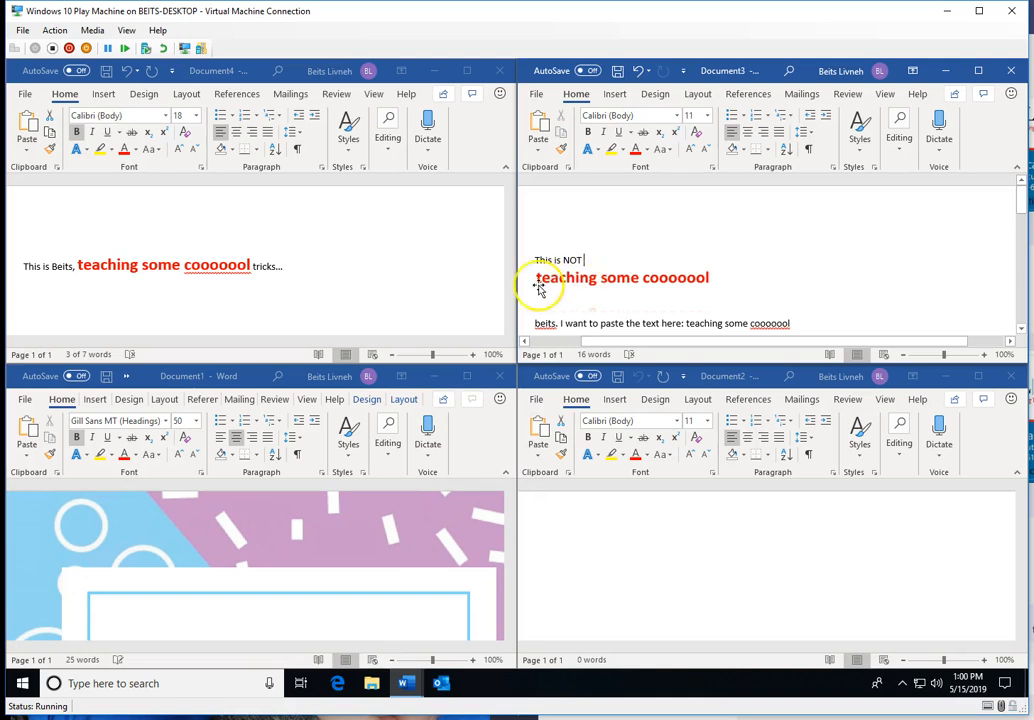
click(581, 309)
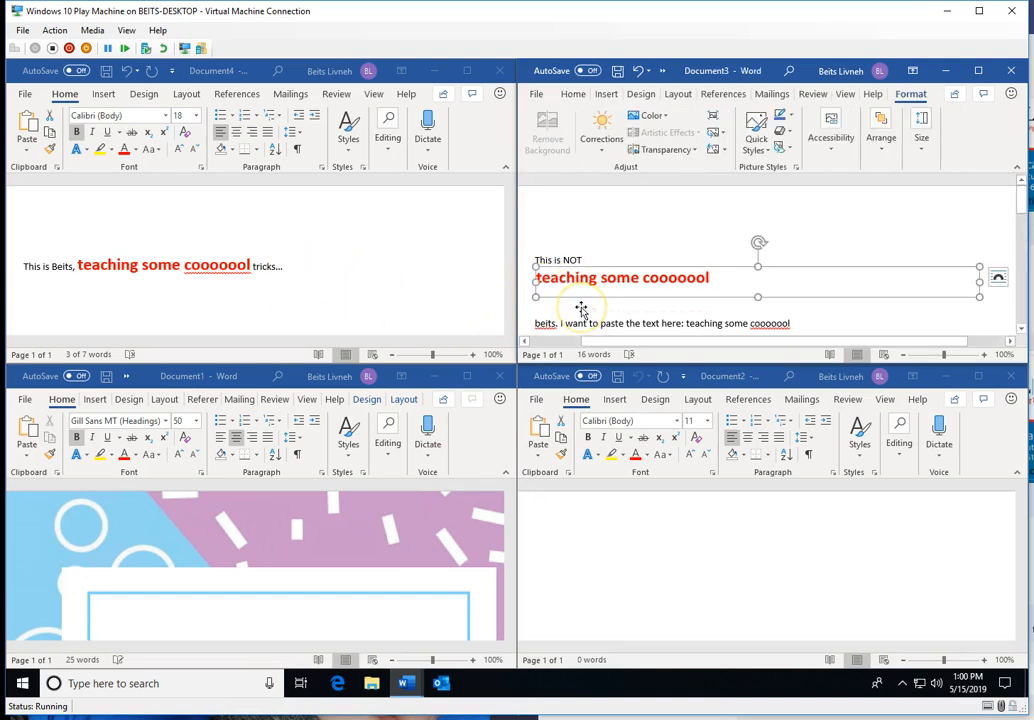
key(Delete)
click(580, 286)
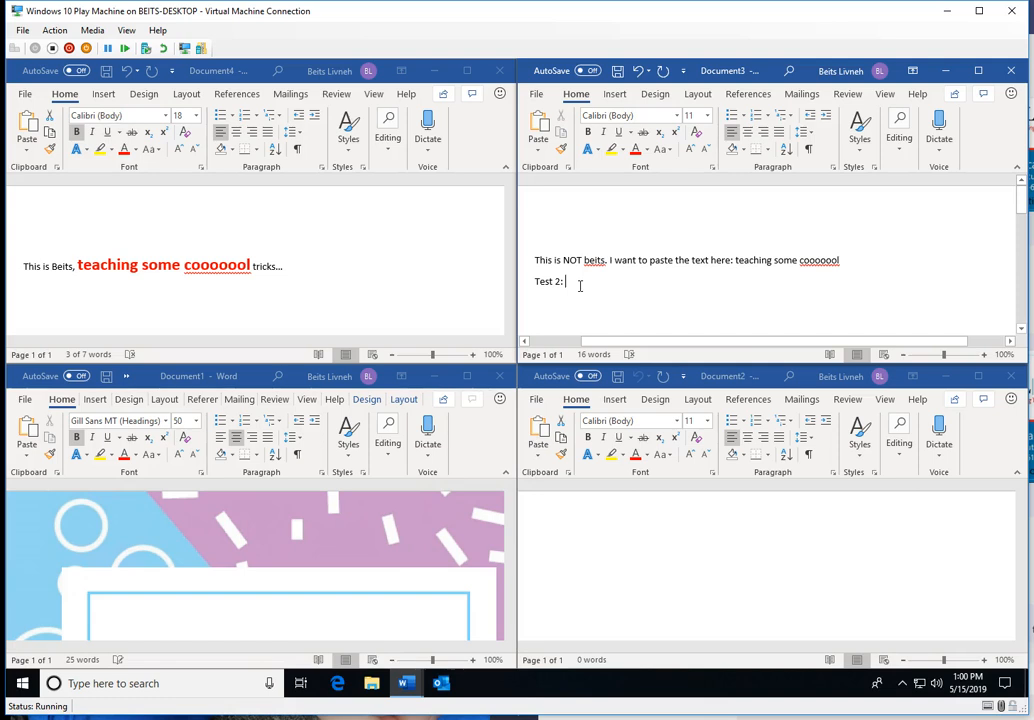
- Try pasting the copied phrase as a picture at "Test 2:" once more, and undo it
right_click(580, 284)
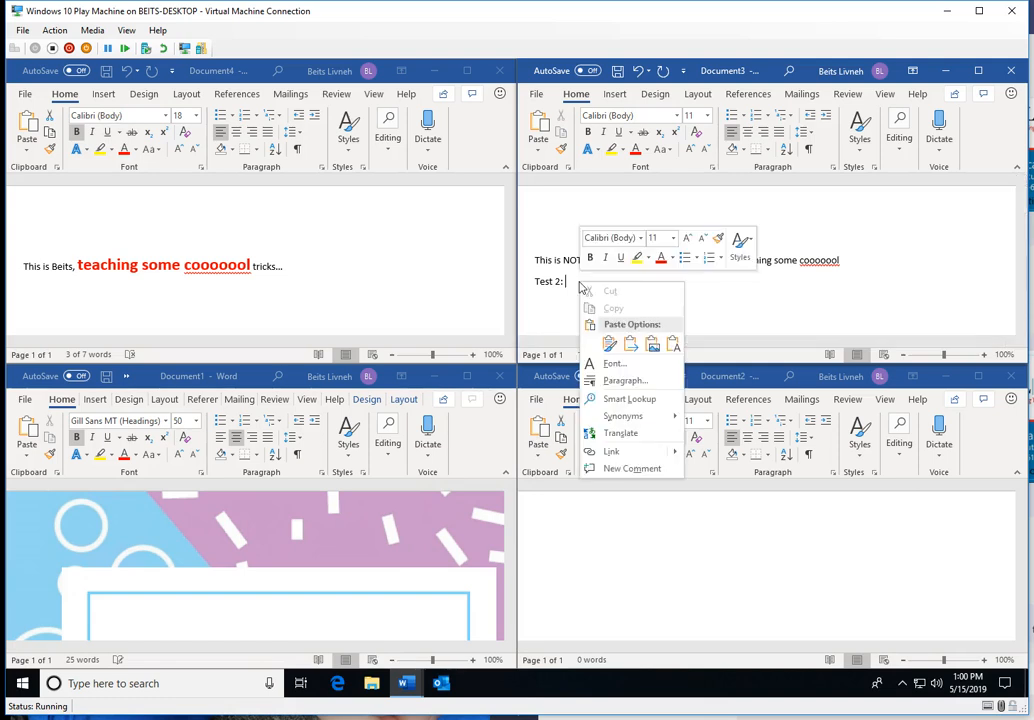
text(teaching some cooooool)
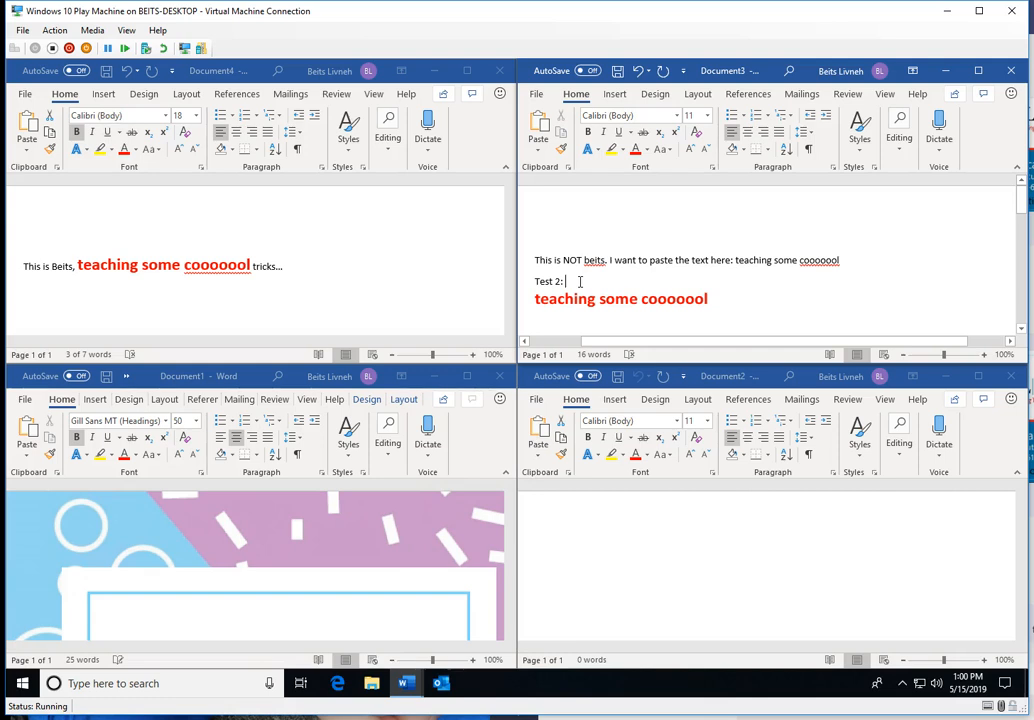
key(ctrl+z)
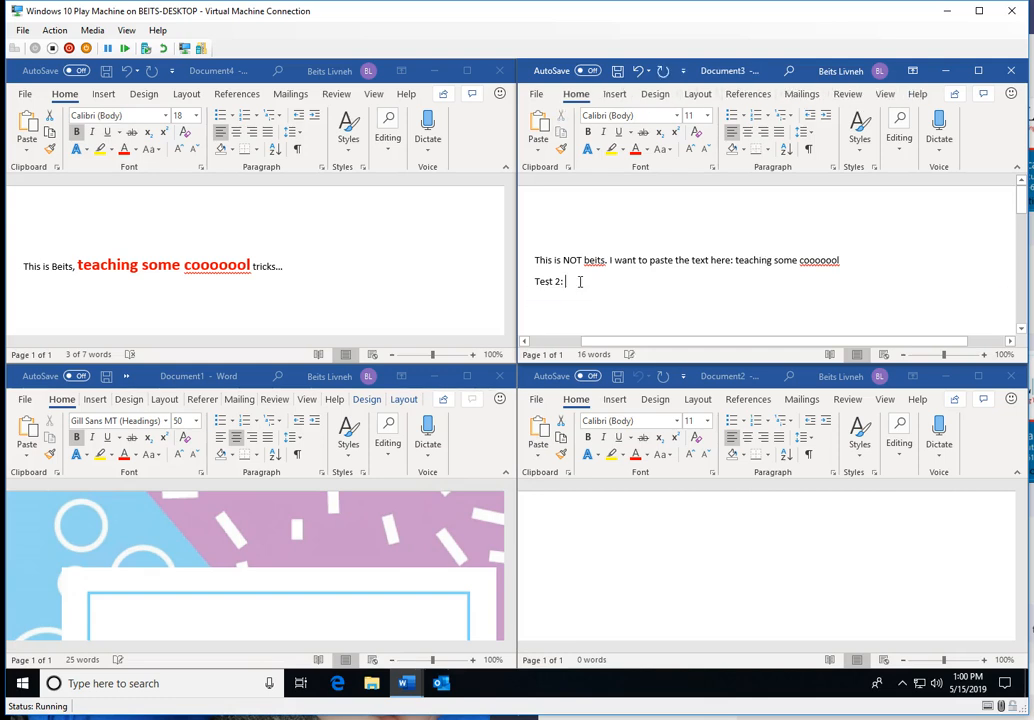
- Paste the copied phrase after "Test 2:" in Document3, keeping text only
right_click(580, 284)
key(t)
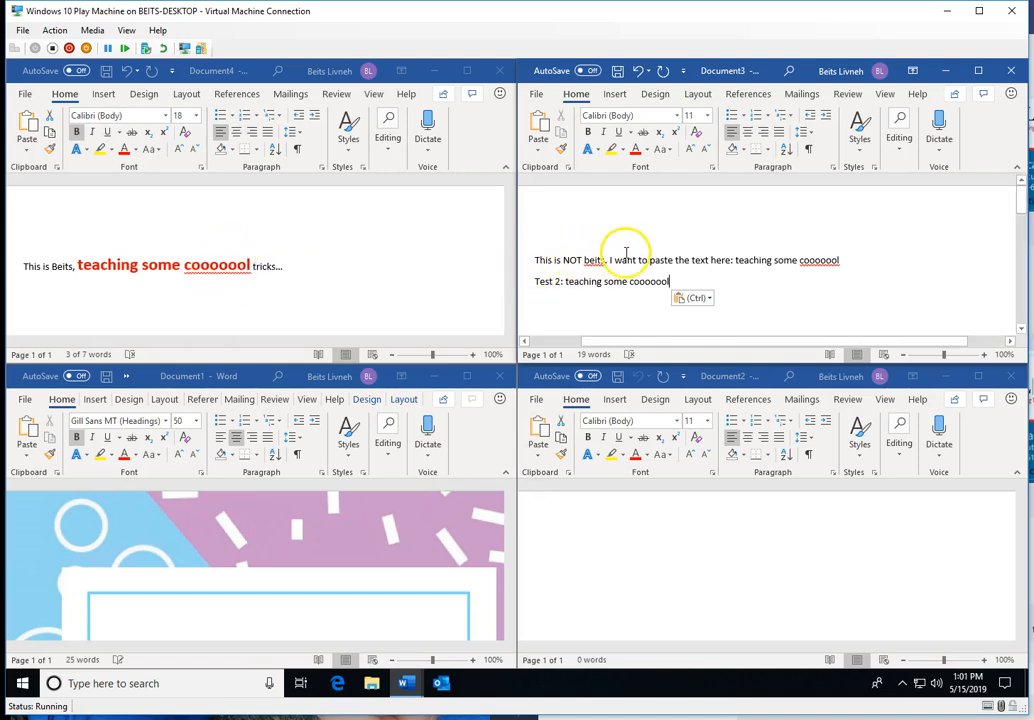
- Demonstrate selecting the whole line and the single word "teaching" in Document4, and clear the selection
click(227, 270)
click(265, 268)
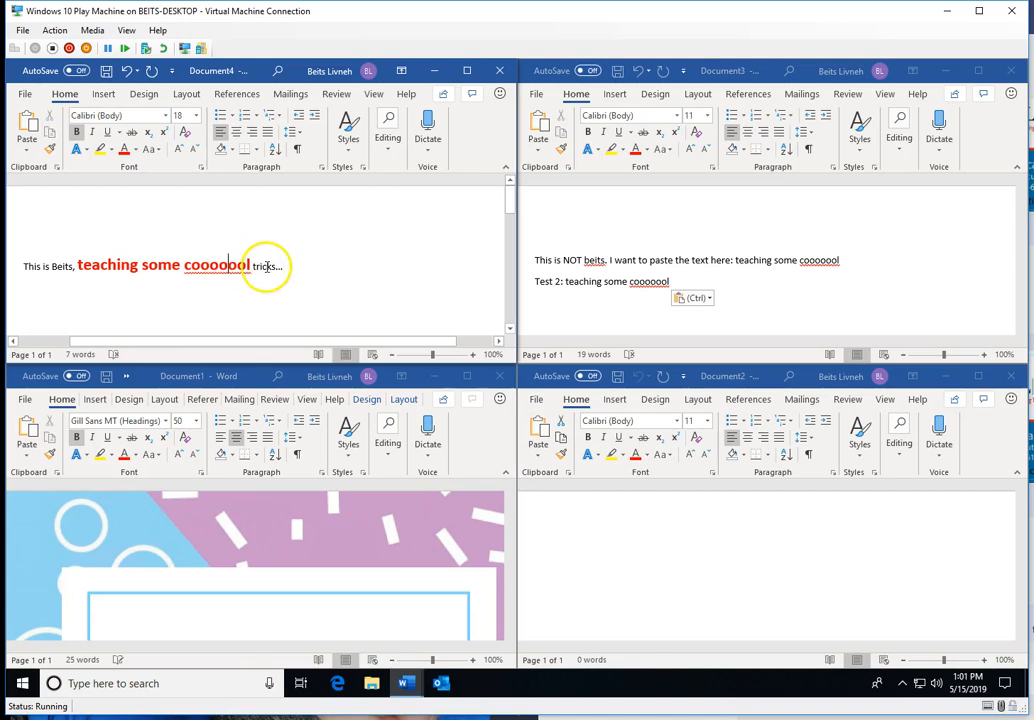
text(..)
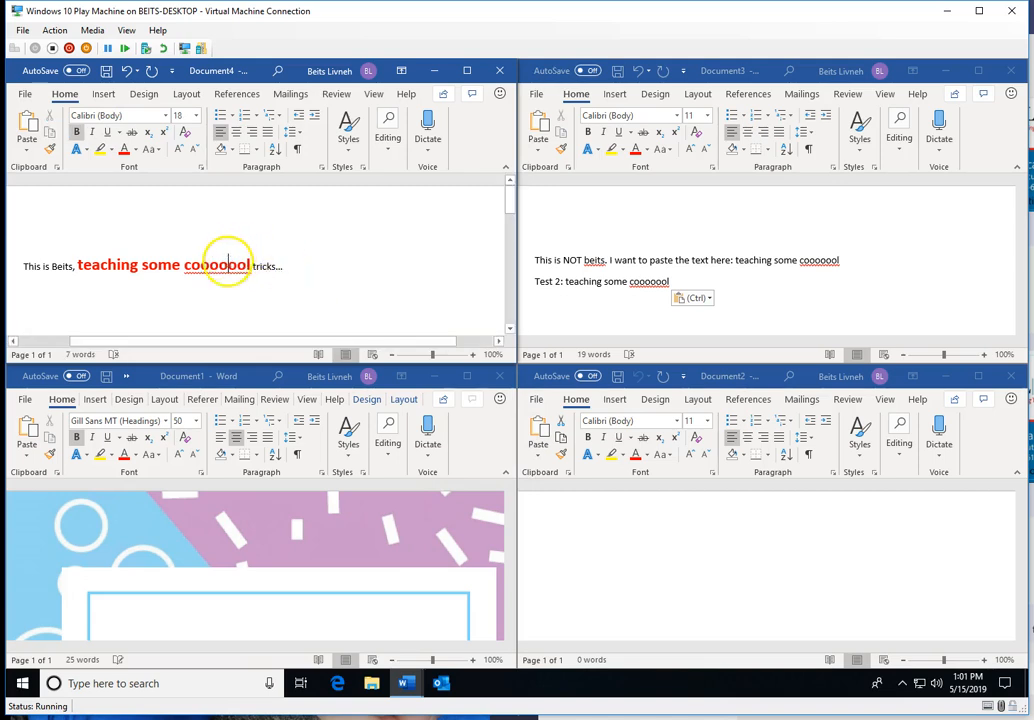
triple_click(227, 267)
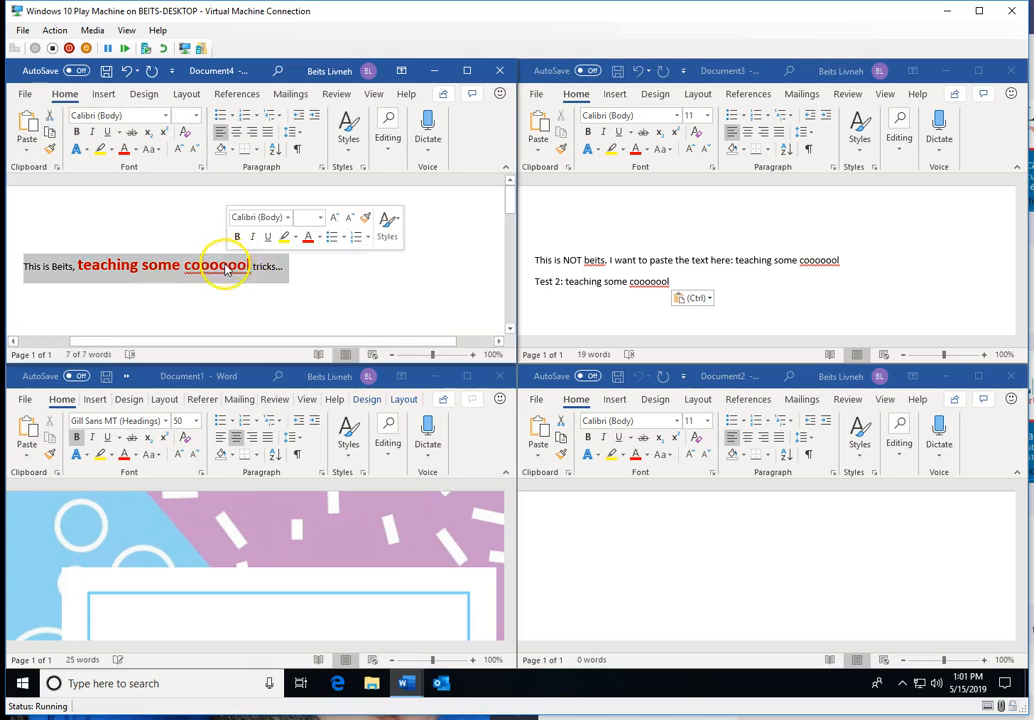
double_click(122, 270)
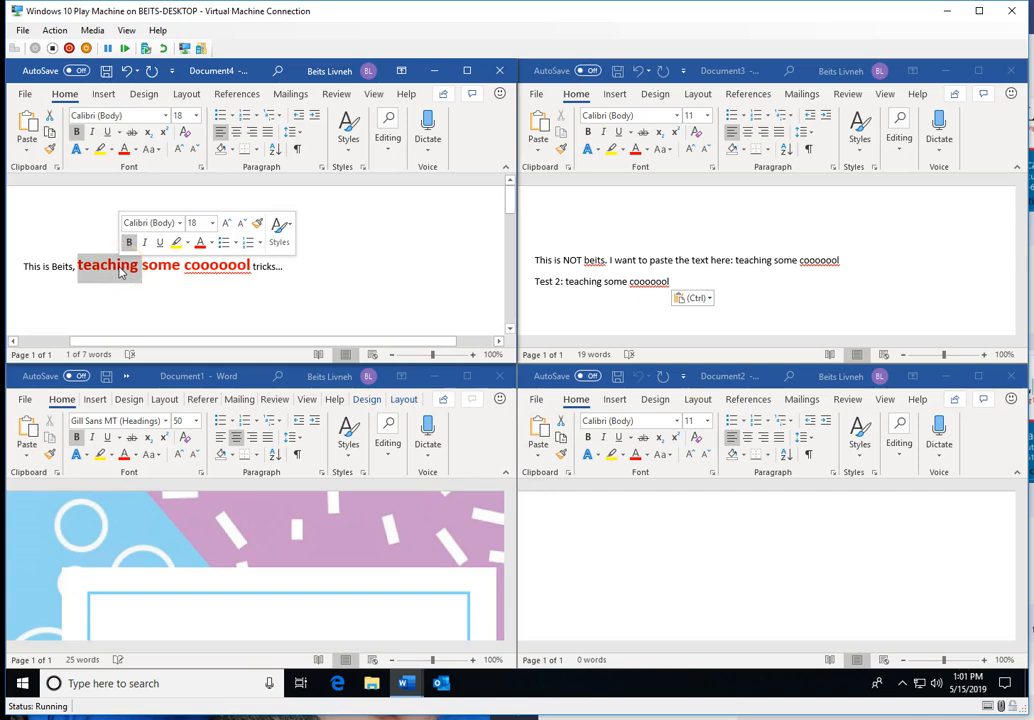
triple_click(120, 272)
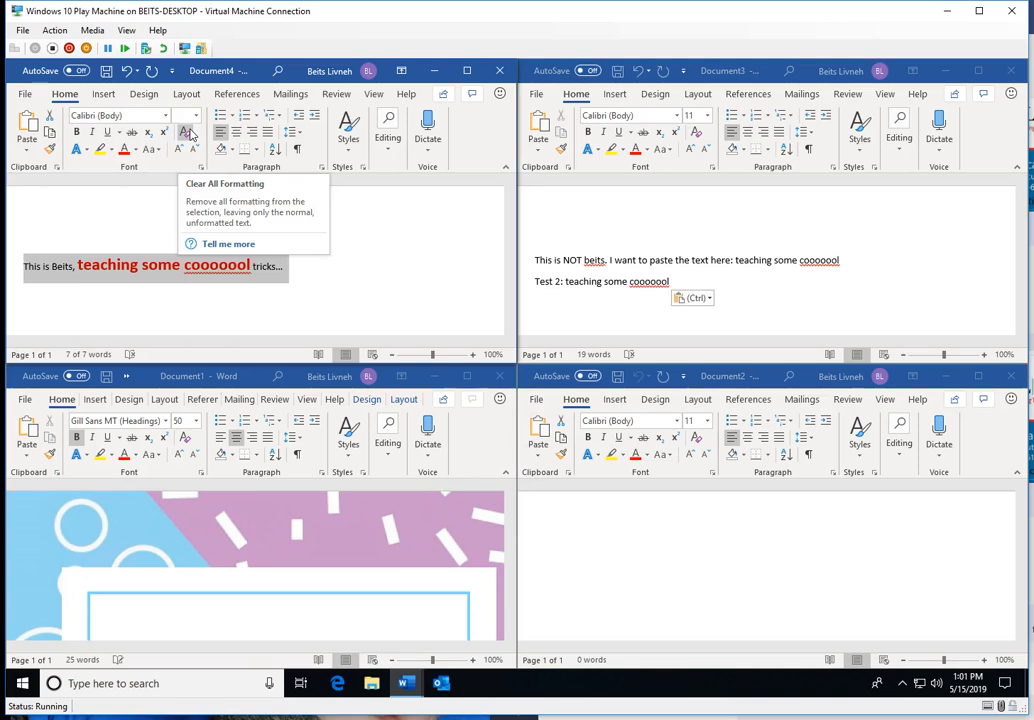
click(376, 288)
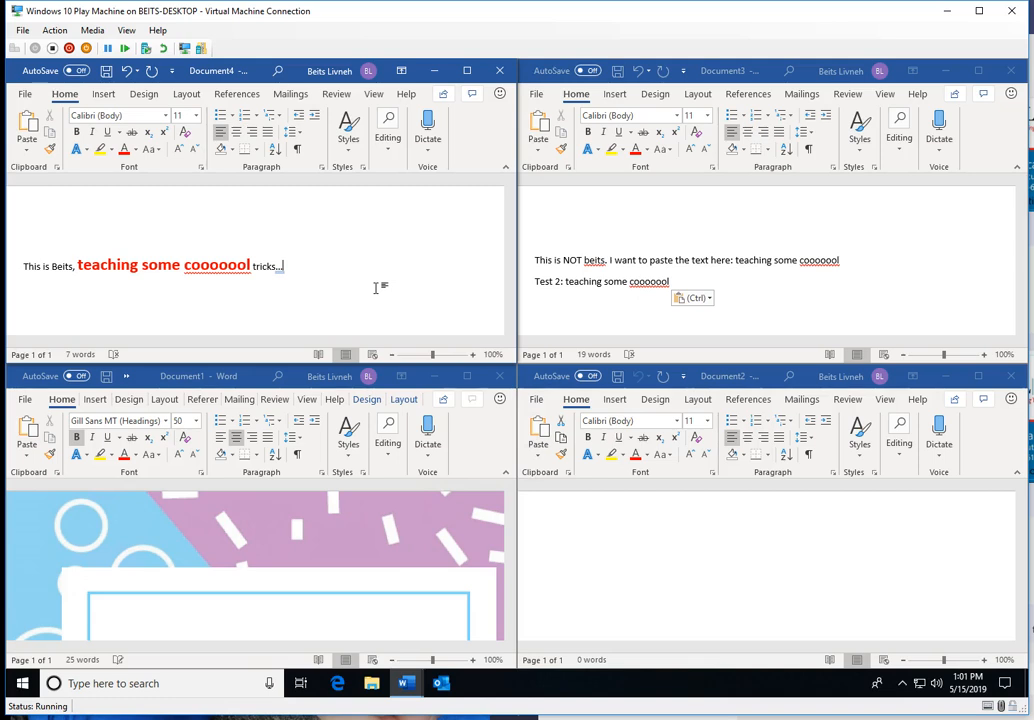
- Clear all formatting from the entire line in Document4
triple_click(232, 270)
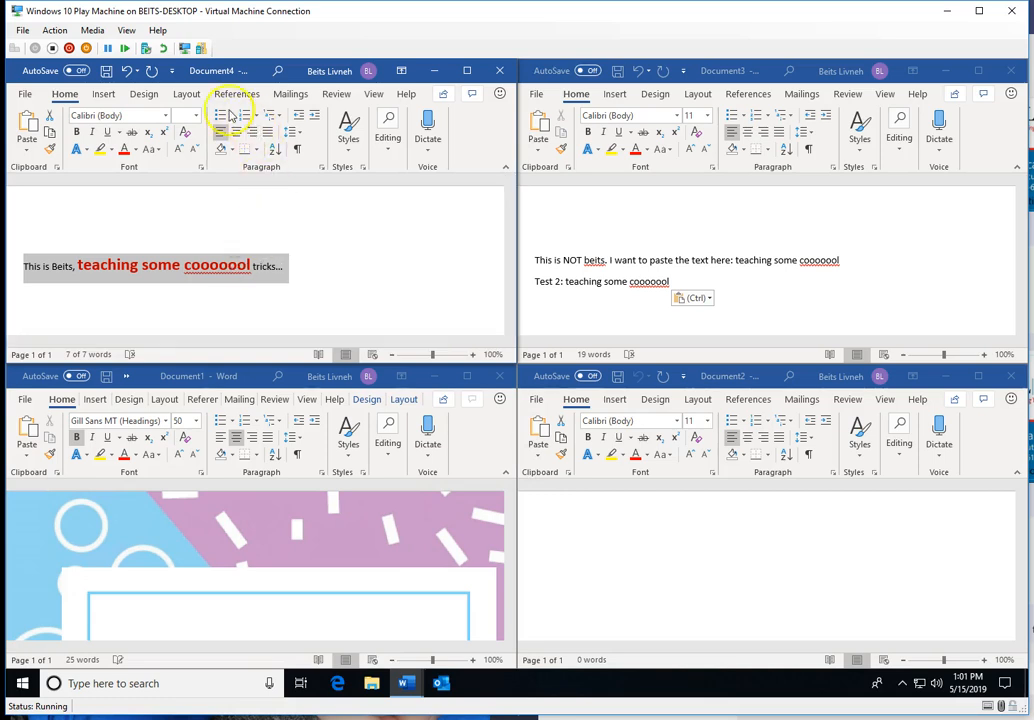
click(184, 135)
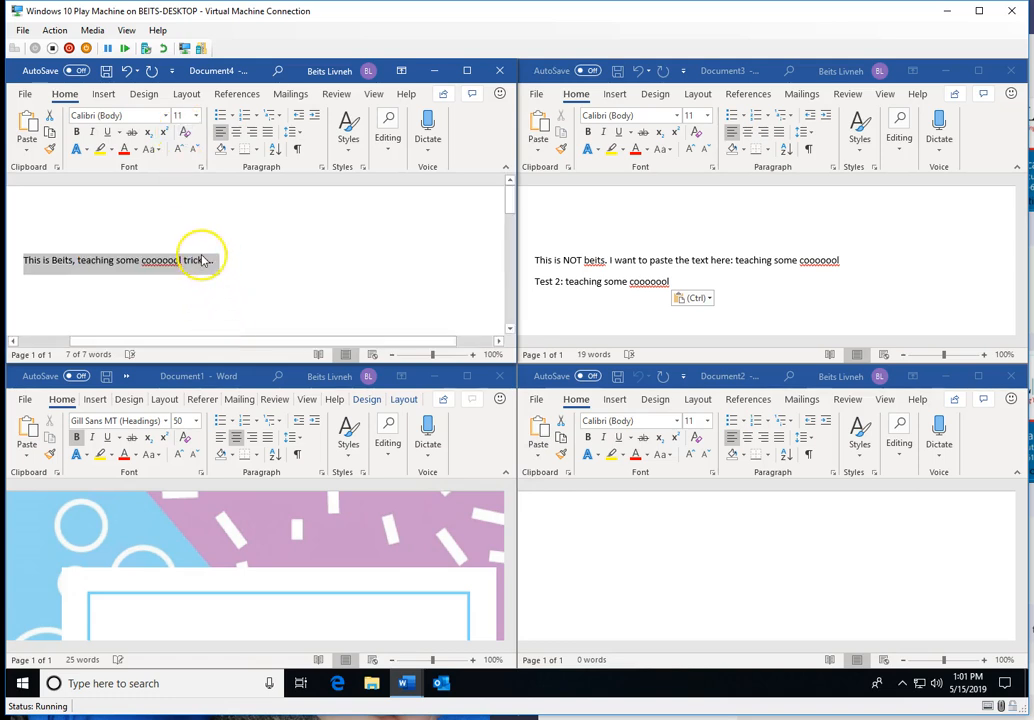
click(203, 259)
click(147, 262)
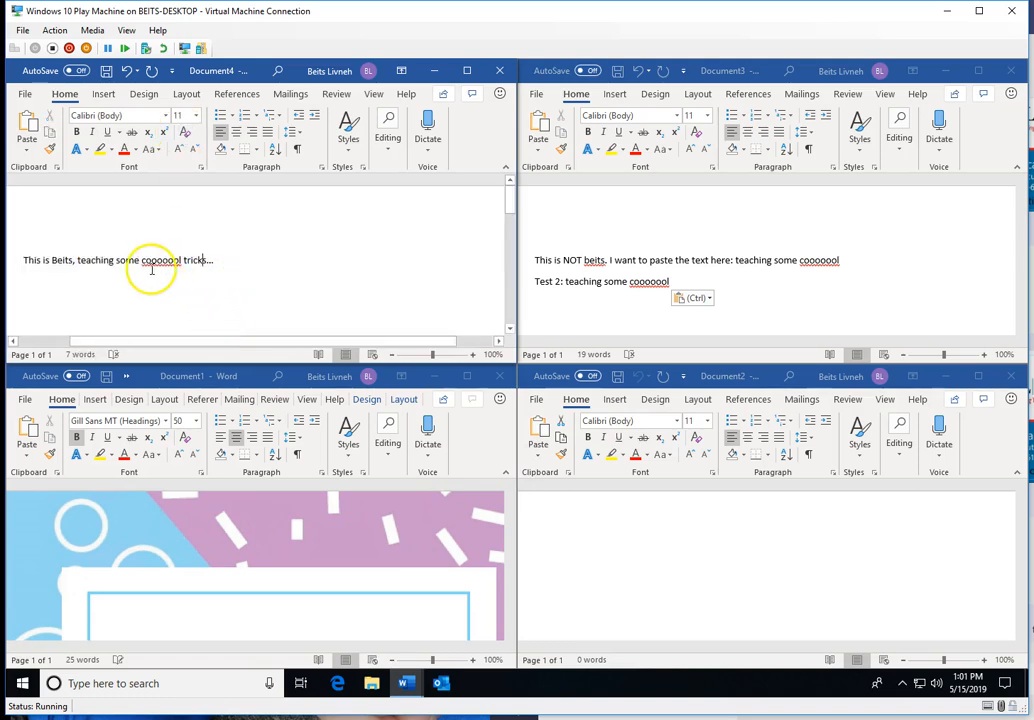
click(131, 113)
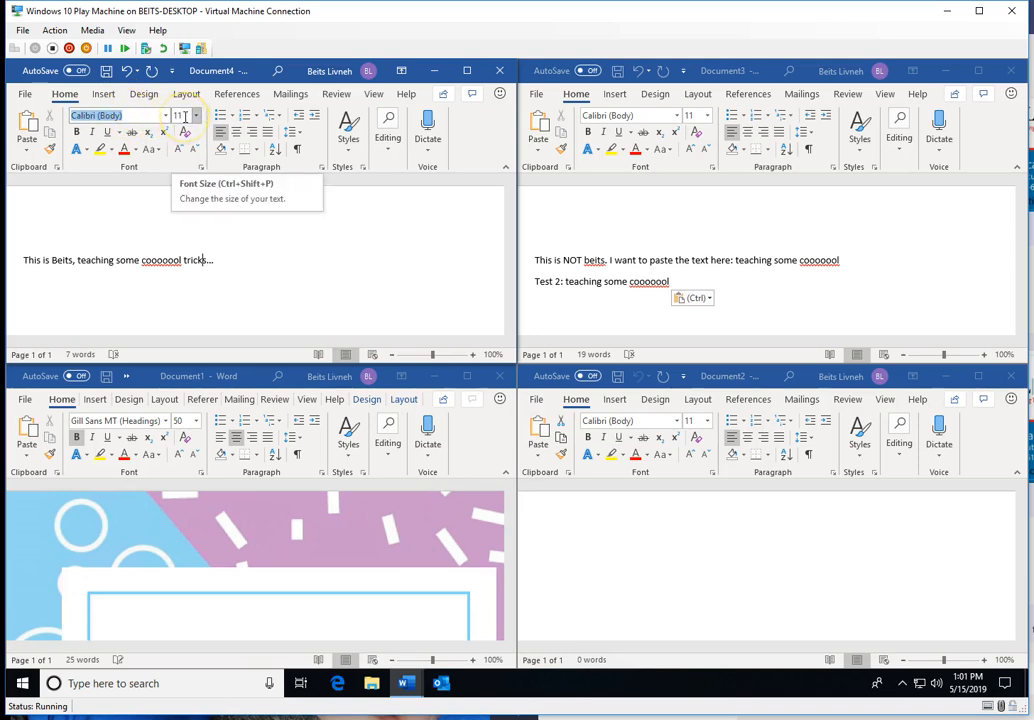
click(259, 261)
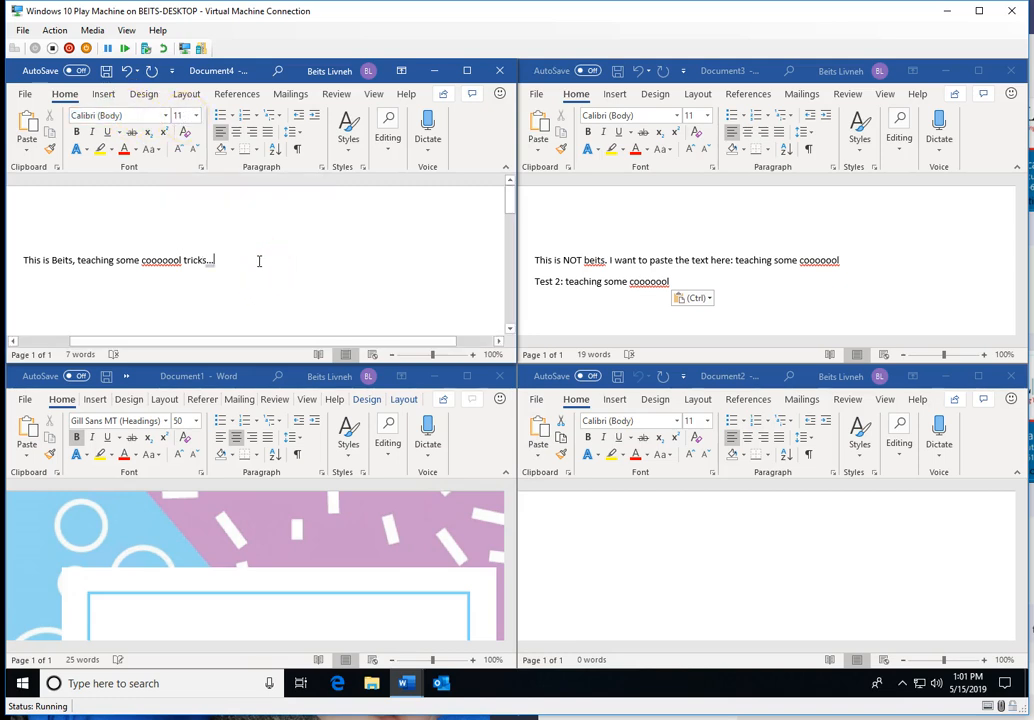